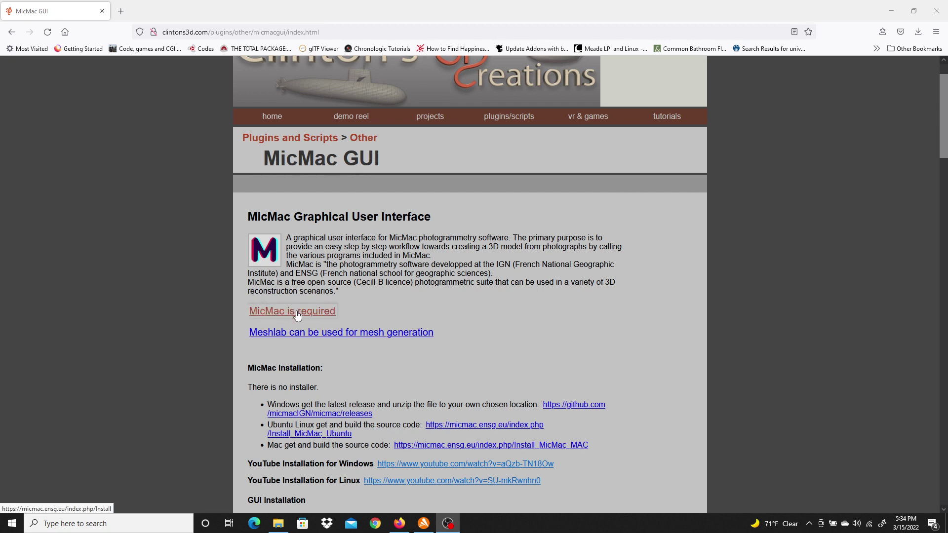
Read the GUI Installation and File Paths sections, then bring up the Micmac Downloads folder
{"action": "scroll", "coordinate": [517, 297], "scroll_direction": "down", "scroll_amount": 2}
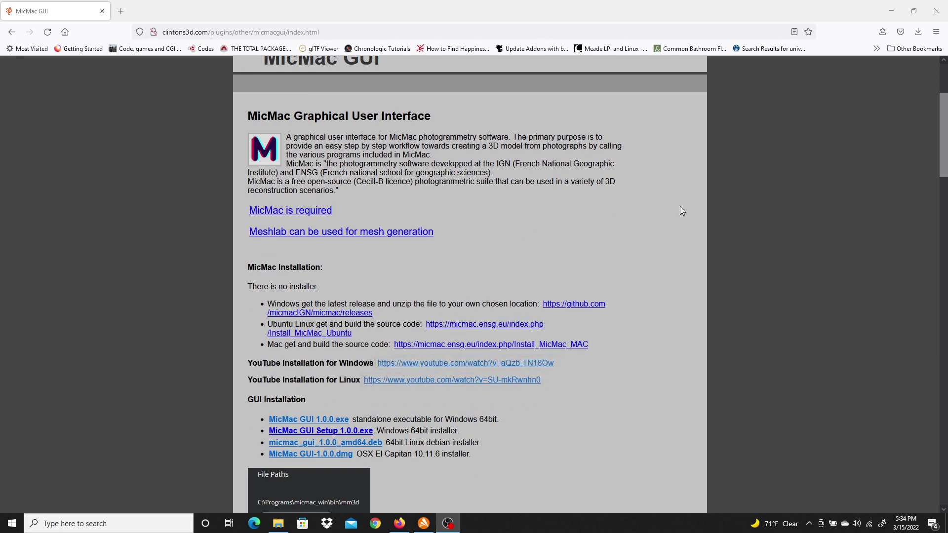
{"action": "scroll", "coordinate": [583, 185], "scroll_direction": "down", "scroll_amount": 1}
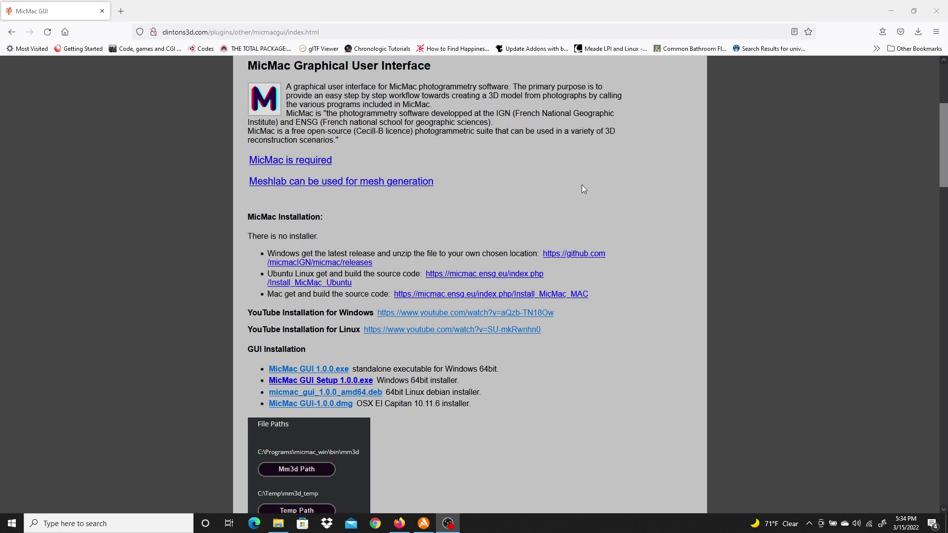
{"action": "scroll", "coordinate": [455, 186], "scroll_direction": "down", "scroll_amount": 3}
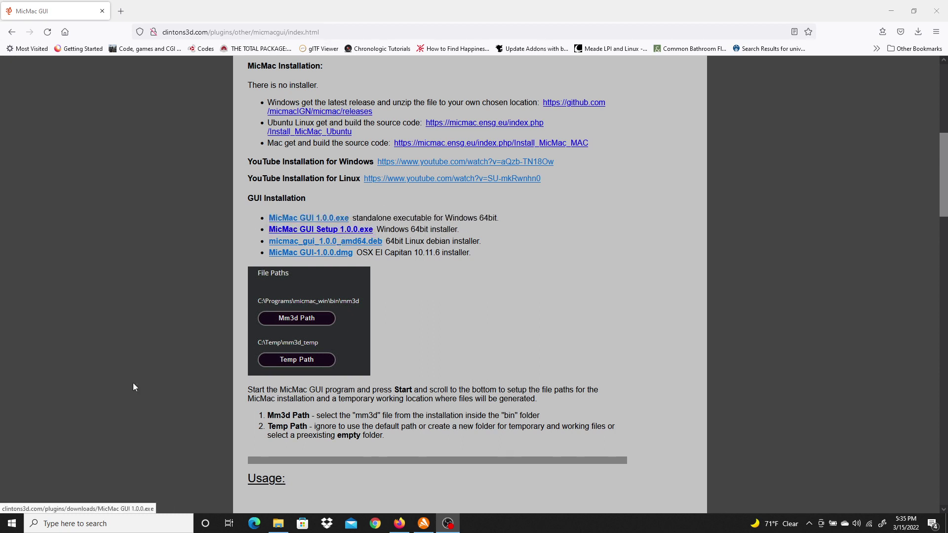
{"action": "left_click", "coordinate": [282, 525]}
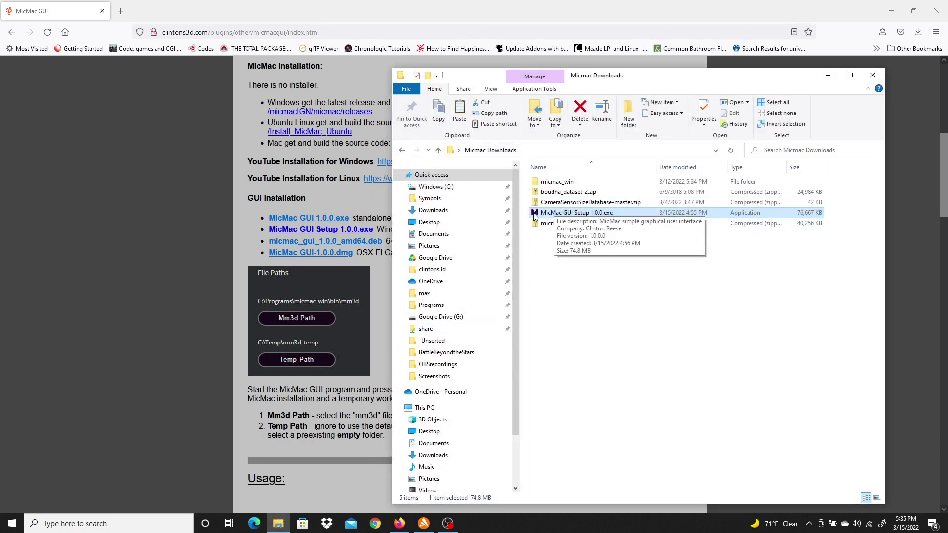
Run MicMac GUI Setup 1.0.0.exe from the Micmac Downloads folder
{"action": "double_click", "coordinate": [534, 216]}
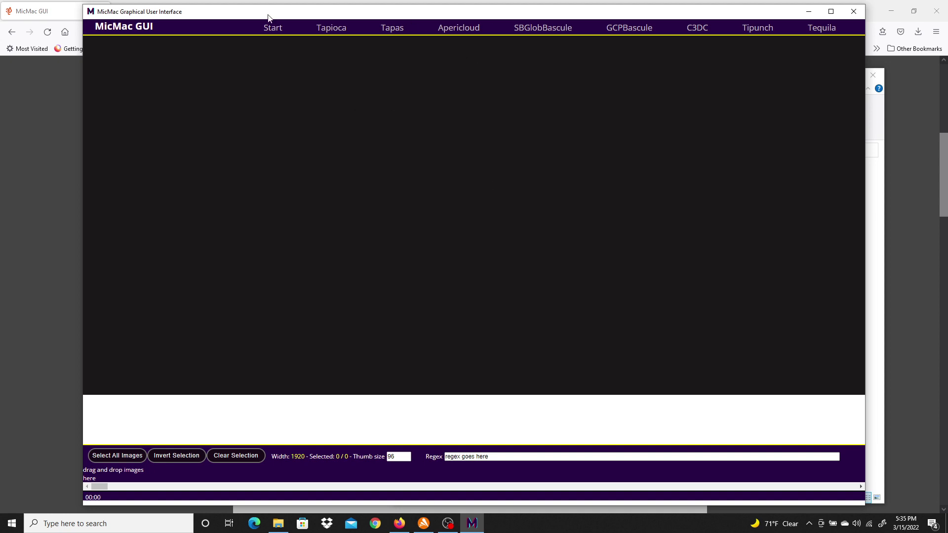
Set the Mm3d Path in the Start panel to C:\Programs\micmac_win\bin\mm3d.exe
{"action": "left_click", "coordinate": [274, 28]}
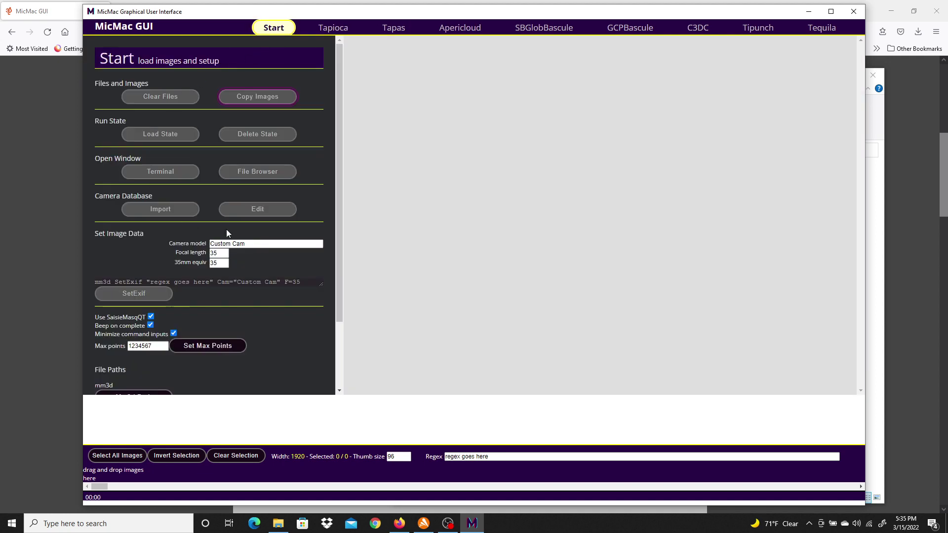
{"action": "left_click_drag", "start_coordinate": [337, 75], "coordinate": [335, 155]}
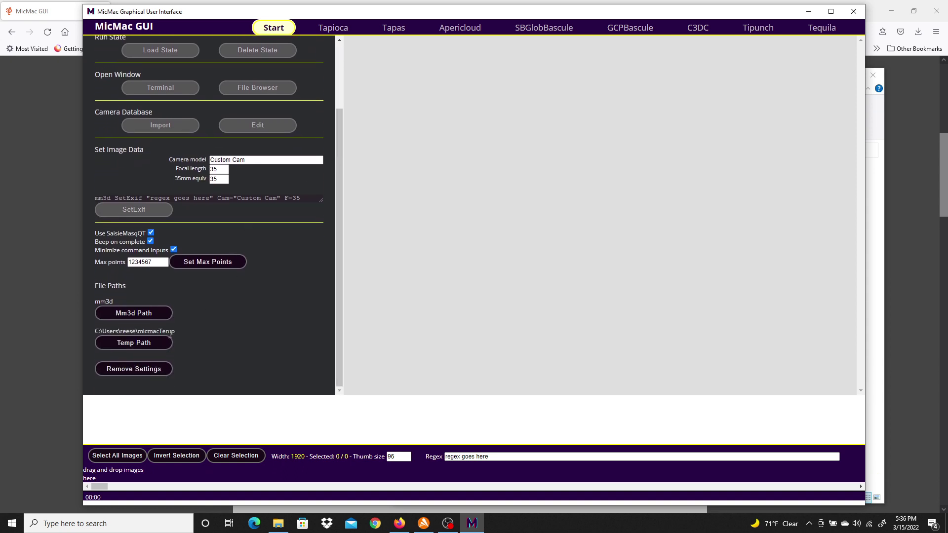
{"action": "left_click", "coordinate": [143, 313]}
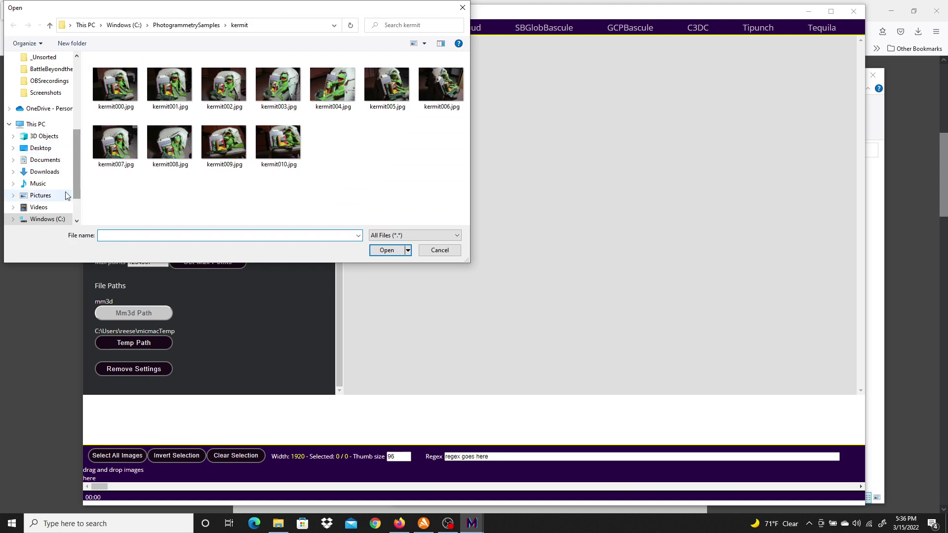
{"action": "left_click", "coordinate": [47, 219]}
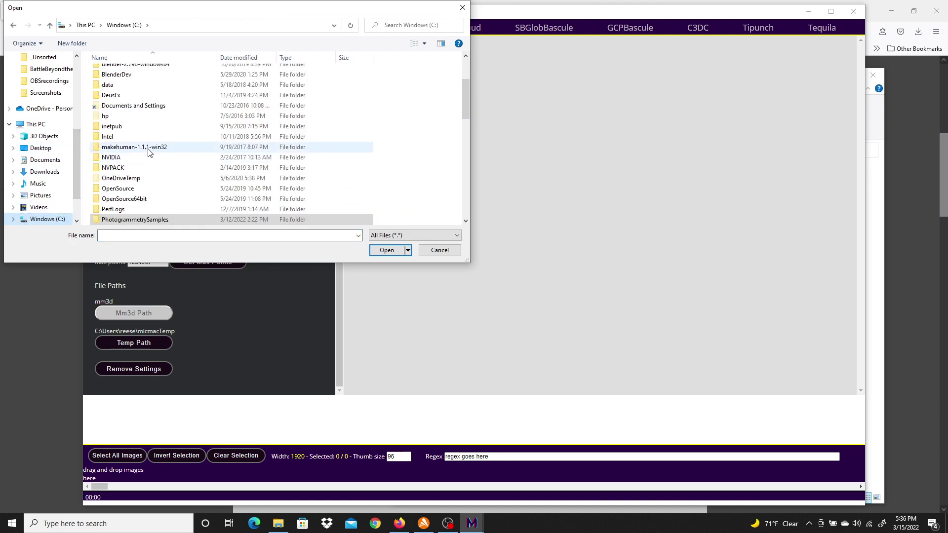
{"action": "scroll", "coordinate": [140, 143], "scroll_direction": "down", "scroll_amount": 3}
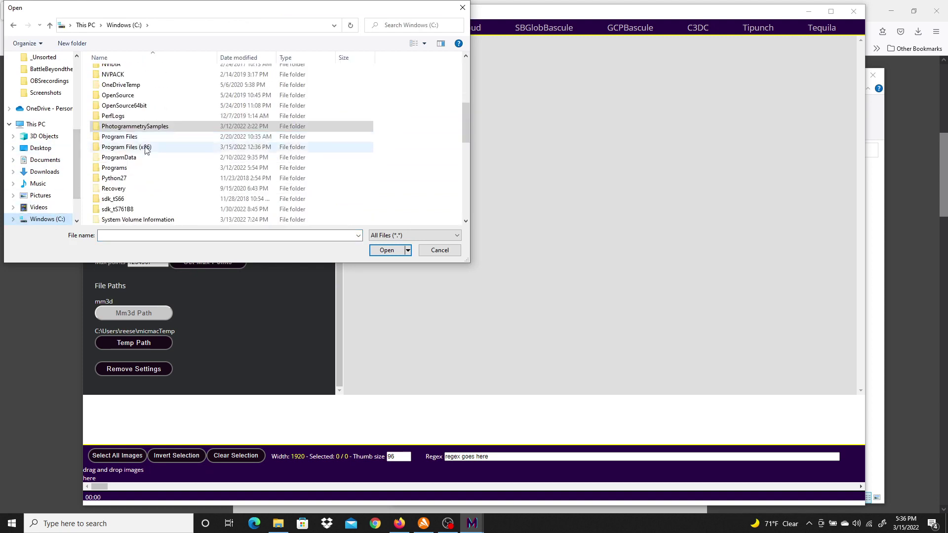
{"action": "double_click", "coordinate": [119, 169]}
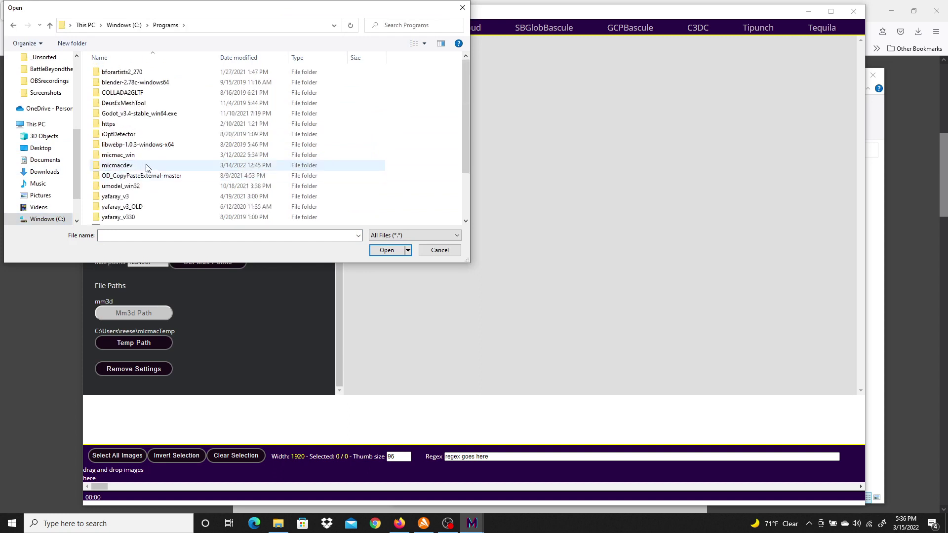
{"action": "double_click", "coordinate": [118, 156]}
{"action": "double_click", "coordinate": [105, 72]}
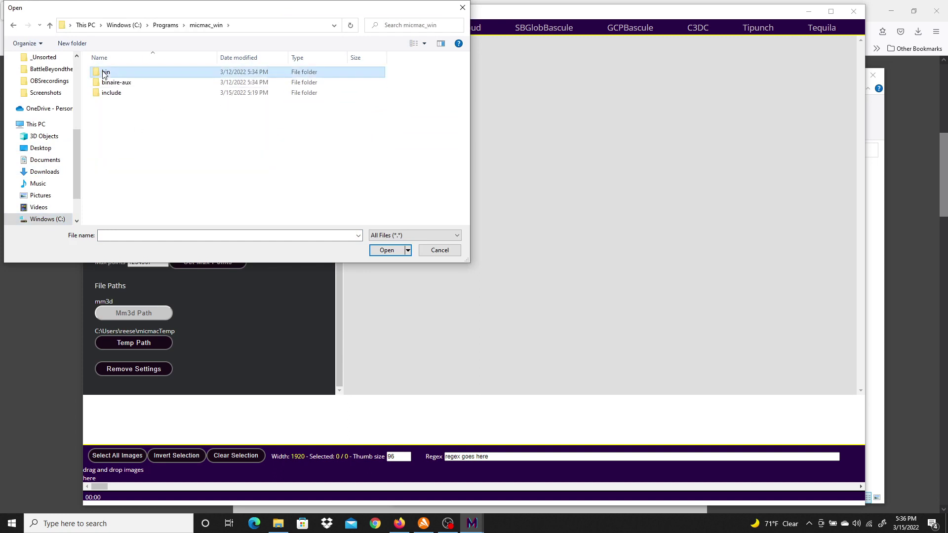
{"action": "scroll", "coordinate": [165, 148], "scroll_direction": "down", "scroll_amount": 10}
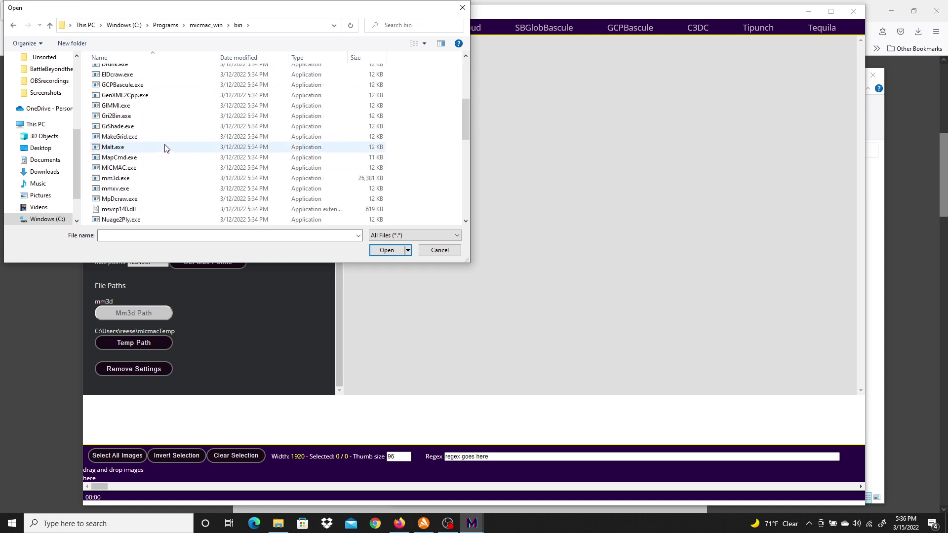
{"action": "scroll", "coordinate": [165, 148], "scroll_direction": "up", "scroll_amount": 1}
{"action": "left_click", "coordinate": [108, 111]}
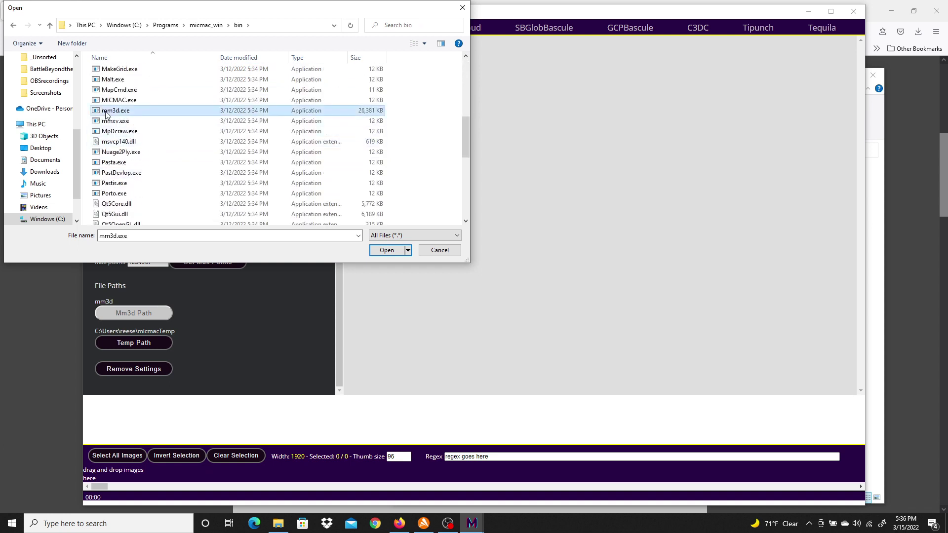
{"action": "left_click", "coordinate": [386, 250]}
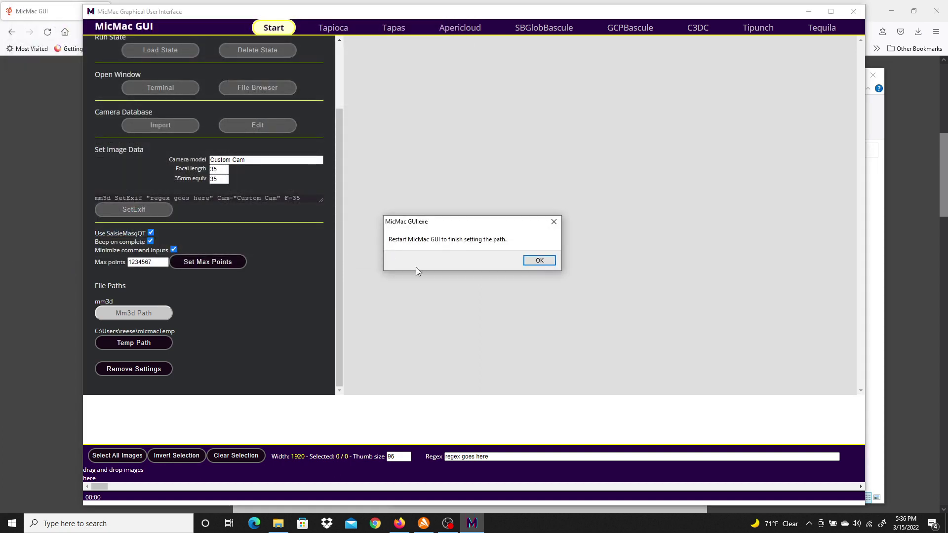
Acknowledge the restart message, close MicMac GUI and relaunch it from the Windows Start menu
{"action": "left_click", "coordinate": [539, 261]}
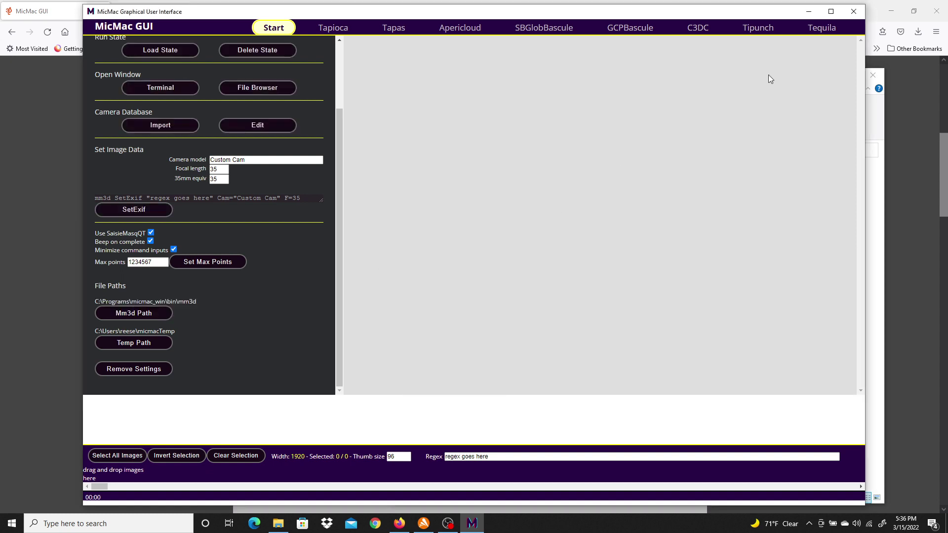
{"action": "left_click", "coordinate": [854, 11]}
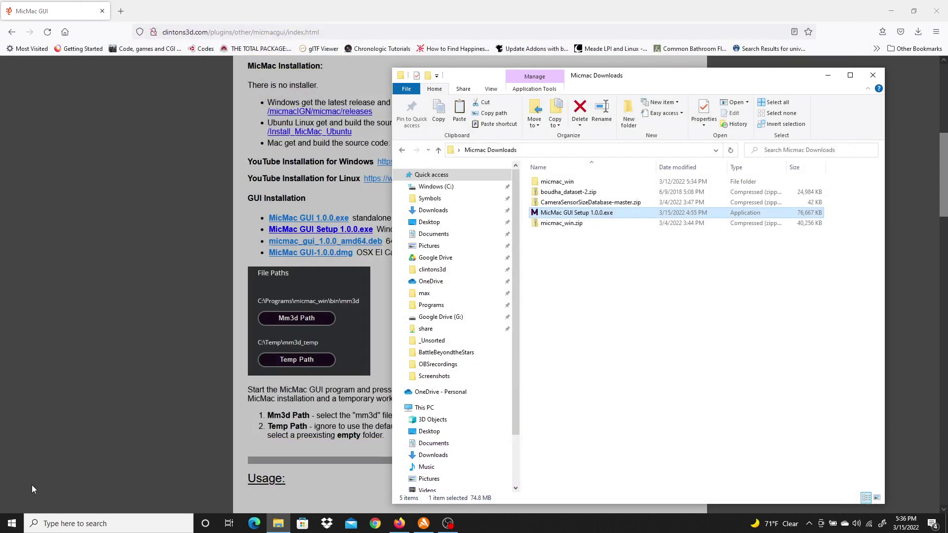
{"action": "left_click", "coordinate": [10, 524]}
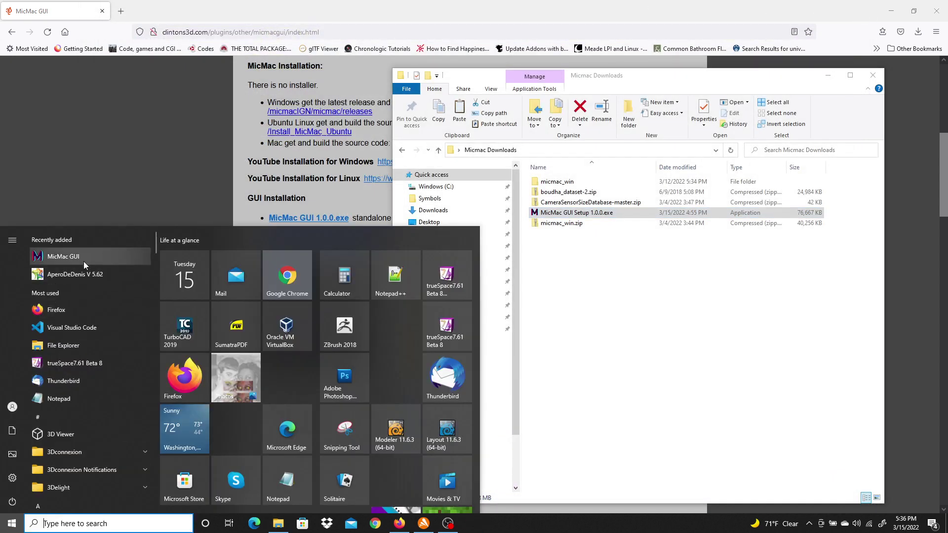
{"action": "left_click", "coordinate": [56, 259]}
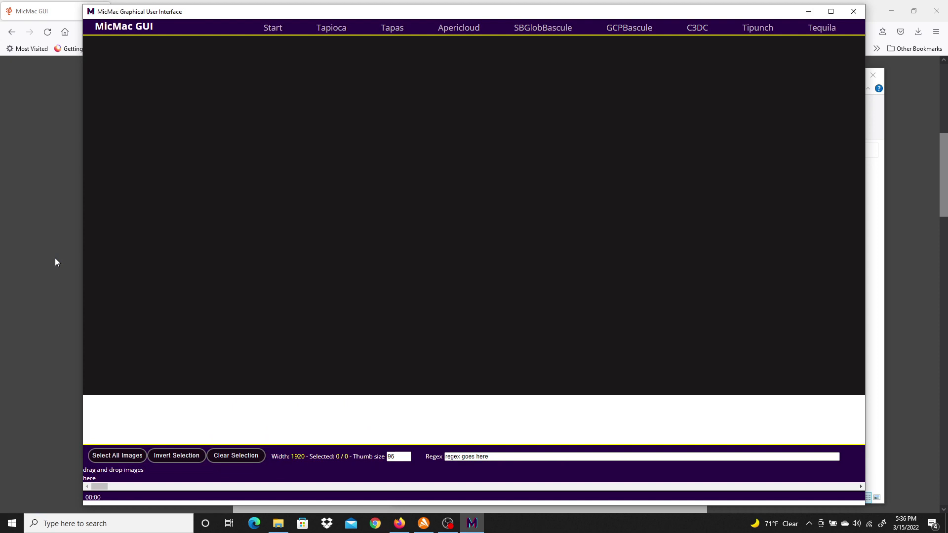
Copy all kermit photos from C:\PhotogrammetrySamples\kermit and run SetExif with Custom Cam, focal 35
{"action": "left_click", "coordinate": [273, 31]}
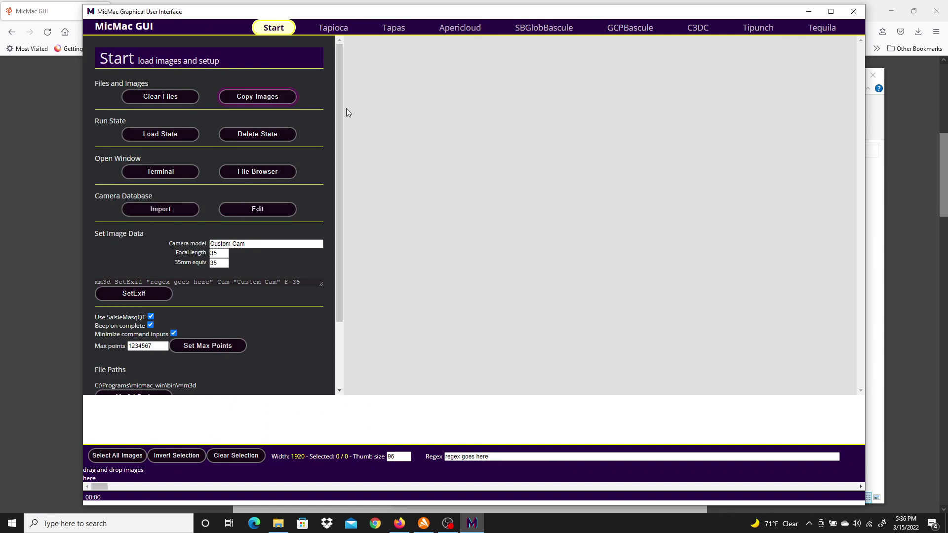
{"action": "mouse_move", "coordinate": [340, 108]}
{"action": "left_mouse_down"}
{"action": "mouse_move", "coordinate": [344, 183]}
{"action": "mouse_move", "coordinate": [348, 102]}
{"action": "left_mouse_up"}
{"action": "left_click", "coordinate": [263, 93]}
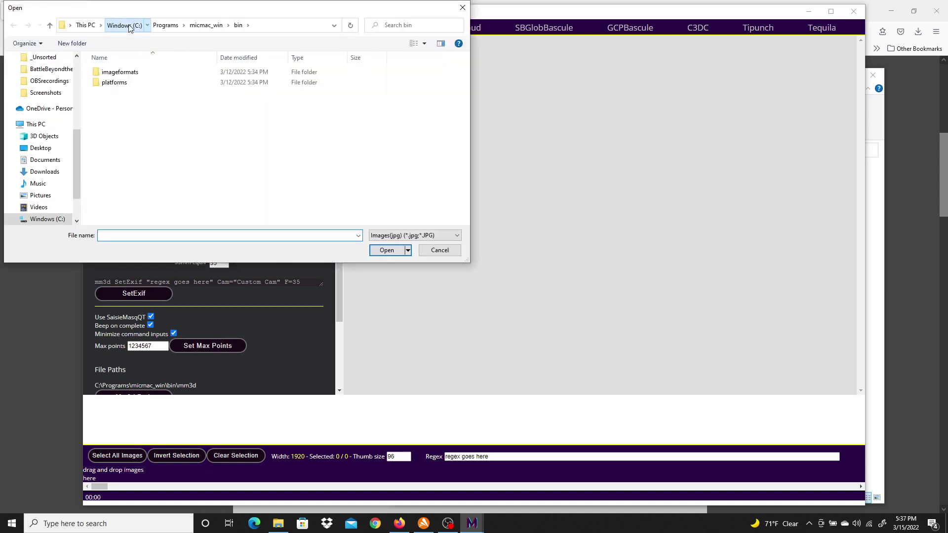
{"action": "left_click", "coordinate": [123, 26]}
{"action": "left_click", "coordinate": [151, 180]}
{"action": "double_click", "coordinate": [151, 181]}
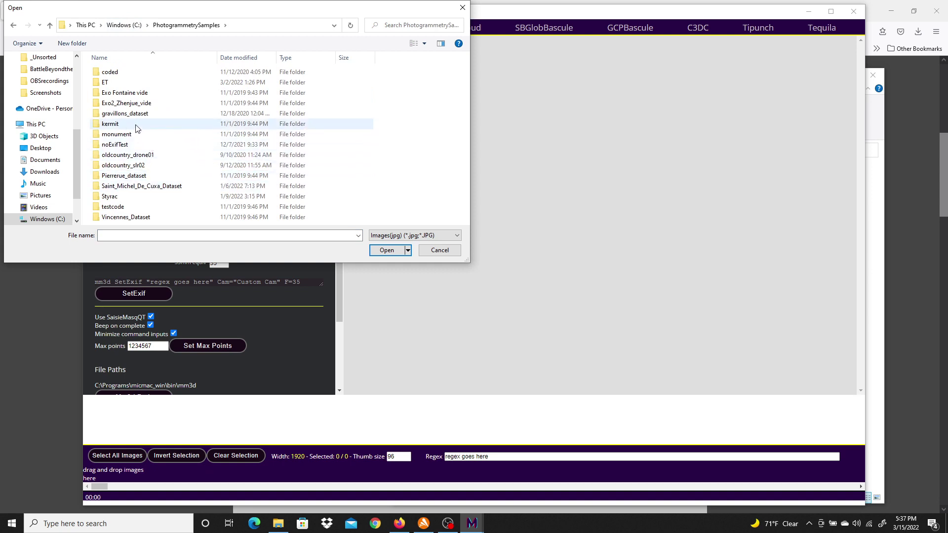
{"action": "left_click", "coordinate": [114, 126]}
{"action": "double_click", "coordinate": [114, 127]}
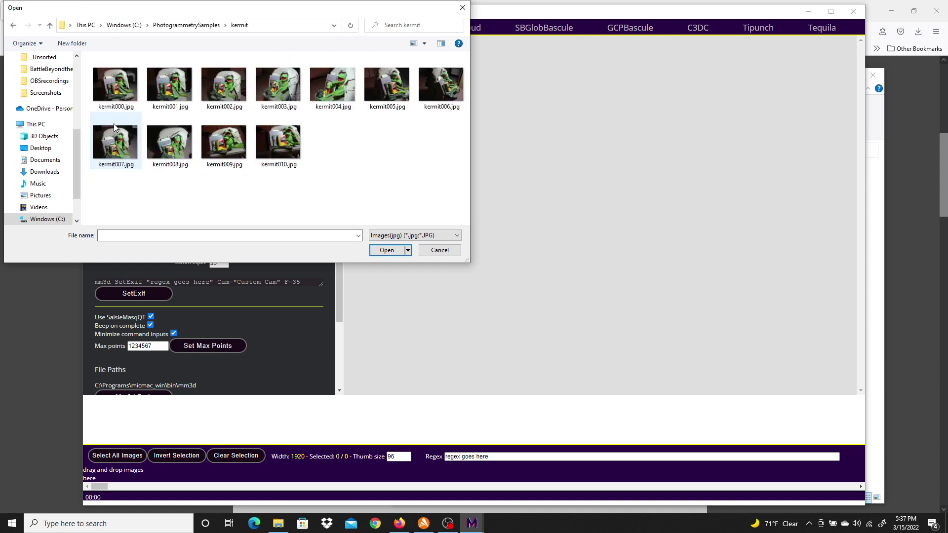
{"action": "left_click_drag", "start_coordinate": [112, 197], "coordinate": [465, 56]}
{"action": "left_click", "coordinate": [385, 251]}
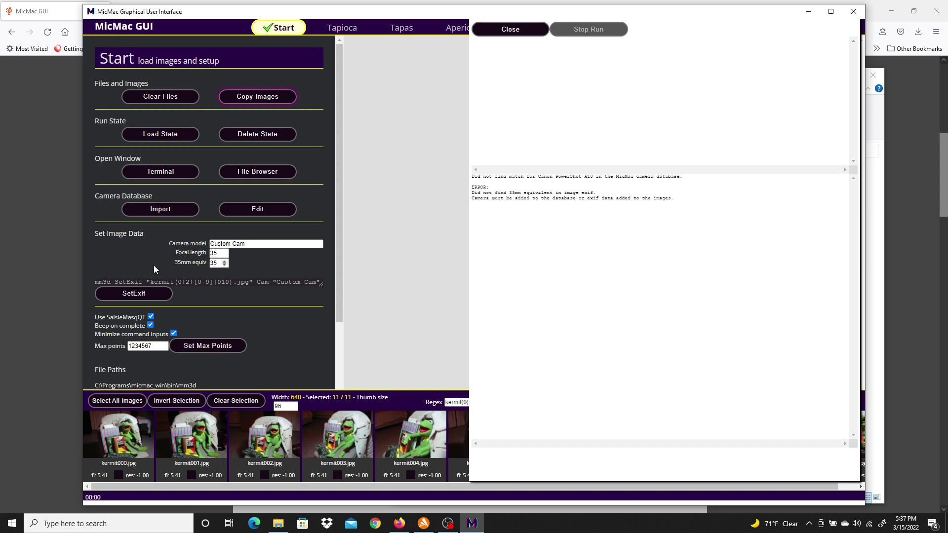
{"action": "left_click", "coordinate": [138, 296]}
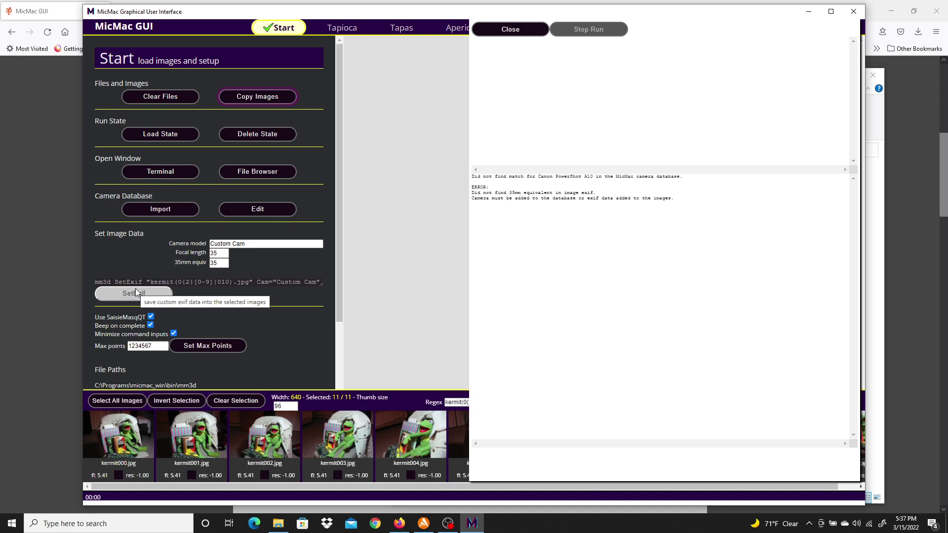
{"action": "left_click", "coordinate": [509, 29]}
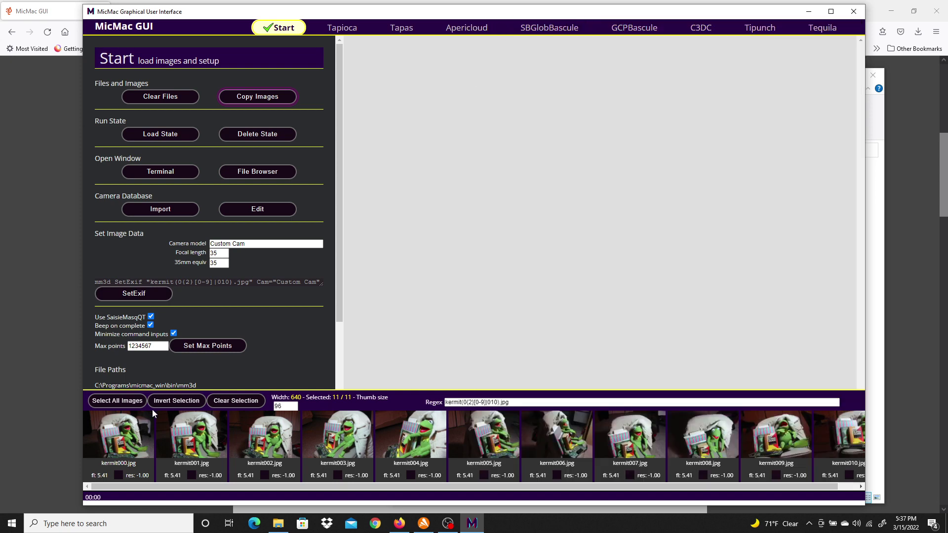
Open the Details tab of kermit001.jpg's Properties in the micmacTemp folder
{"action": "left_click", "coordinate": [251, 171]}
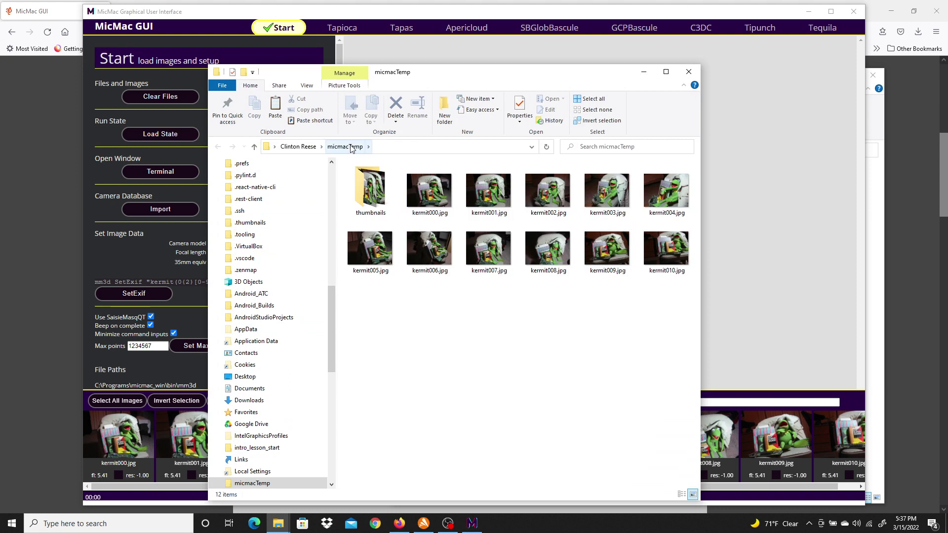
{"action": "right_click", "coordinate": [492, 191]}
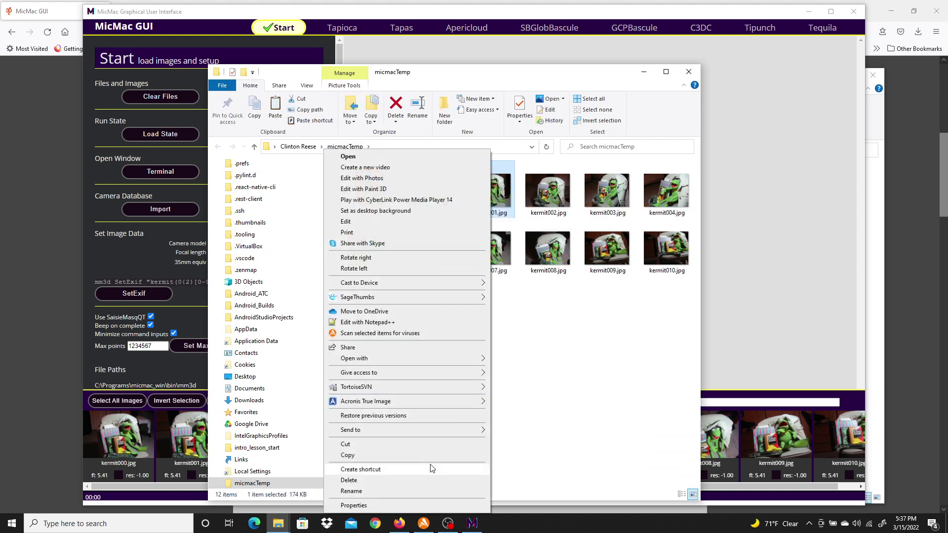
{"action": "left_click", "coordinate": [365, 505]}
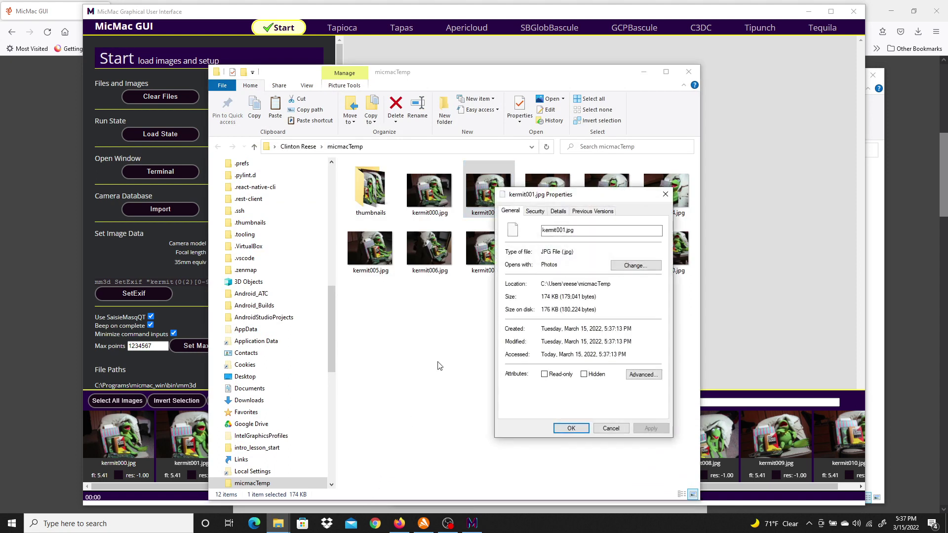
{"action": "left_click", "coordinate": [558, 210]}
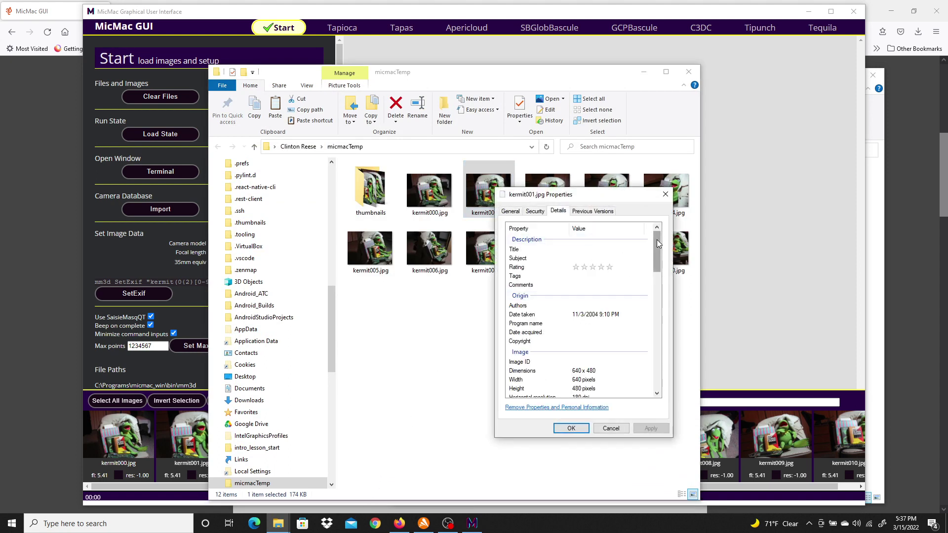
{"action": "left_click_drag", "start_coordinate": [657, 239], "coordinate": [656, 298]}
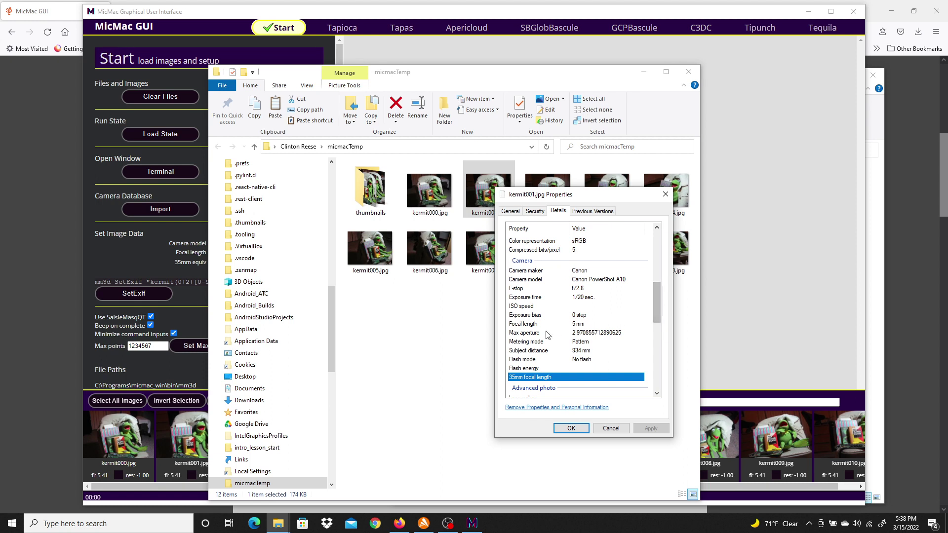
Check the Focal length fields, leave 35mm focal length blank, cancel and close the folder
{"action": "left_click", "coordinate": [525, 324]}
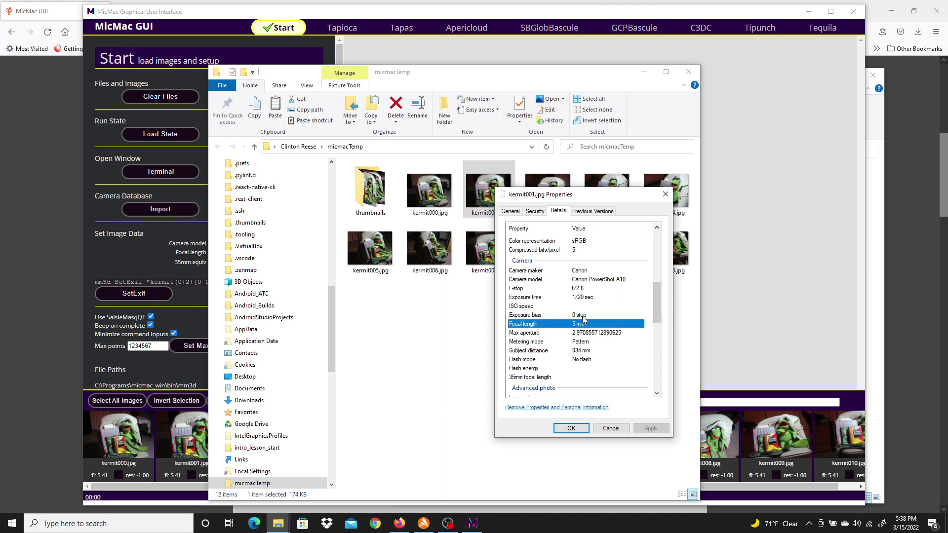
{"action": "left_click", "coordinate": [538, 378]}
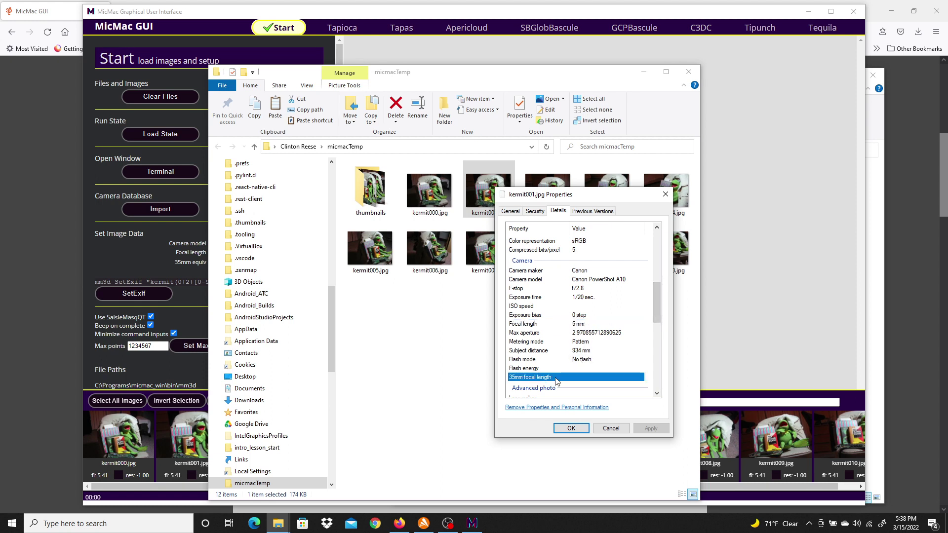
{"action": "left_click", "coordinate": [600, 376]}
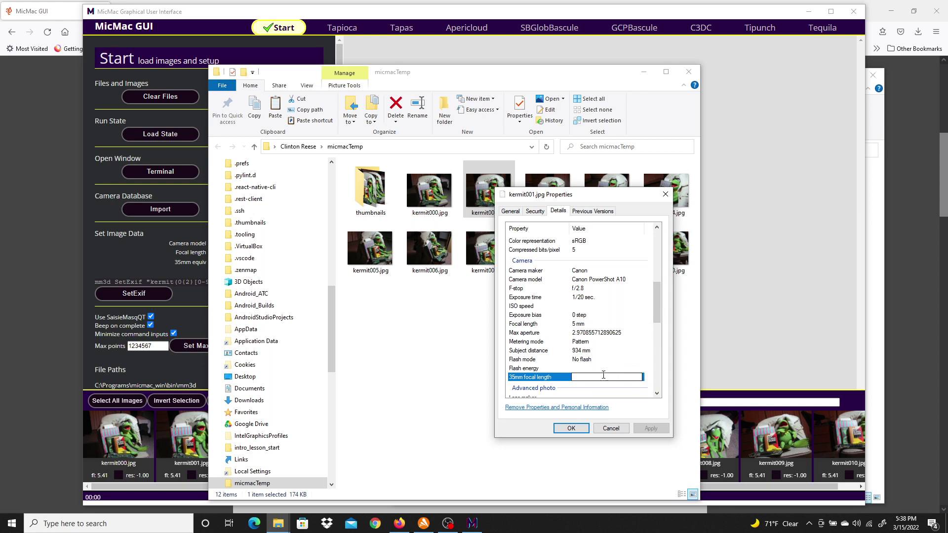
{"action": "key", "text": "Escape"}
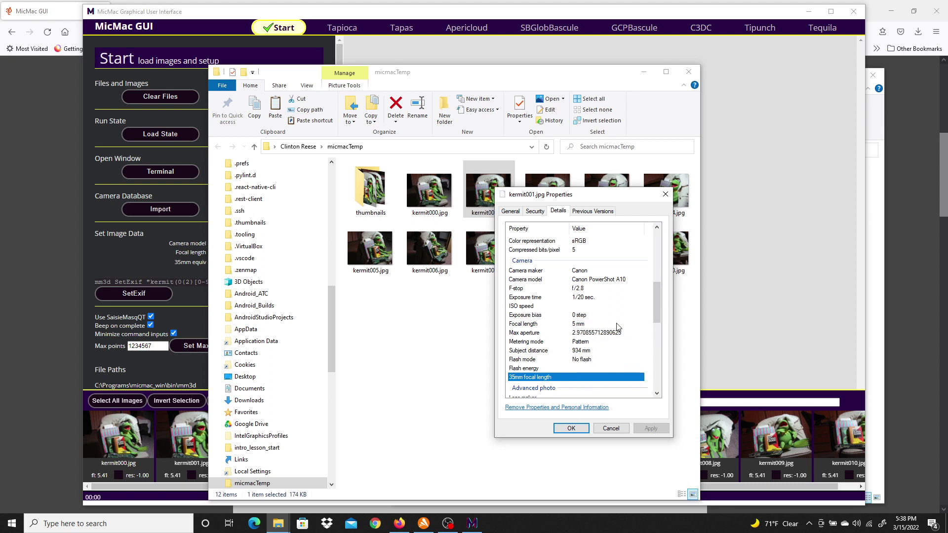
{"action": "left_click", "coordinate": [611, 429]}
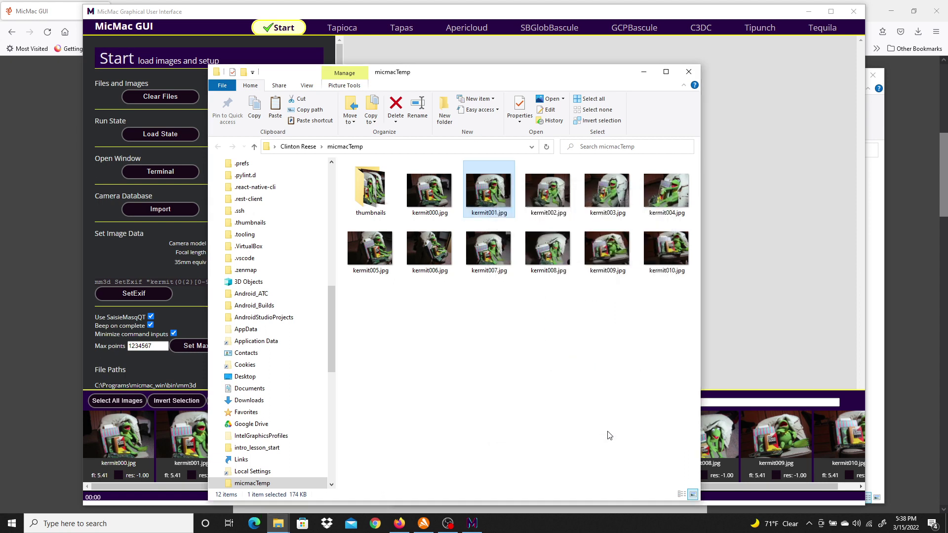
{"action": "left_click", "coordinate": [681, 73]}
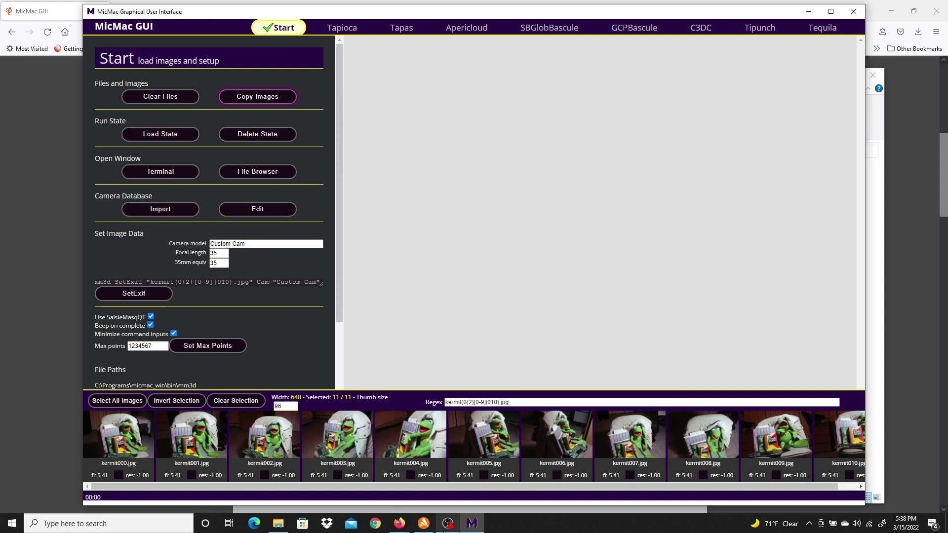
Open the openMVG CameraSensorSizeDatabase repository from the Camera Database link on the MicMac GUI page
{"action": "left_click", "coordinate": [400, 524]}
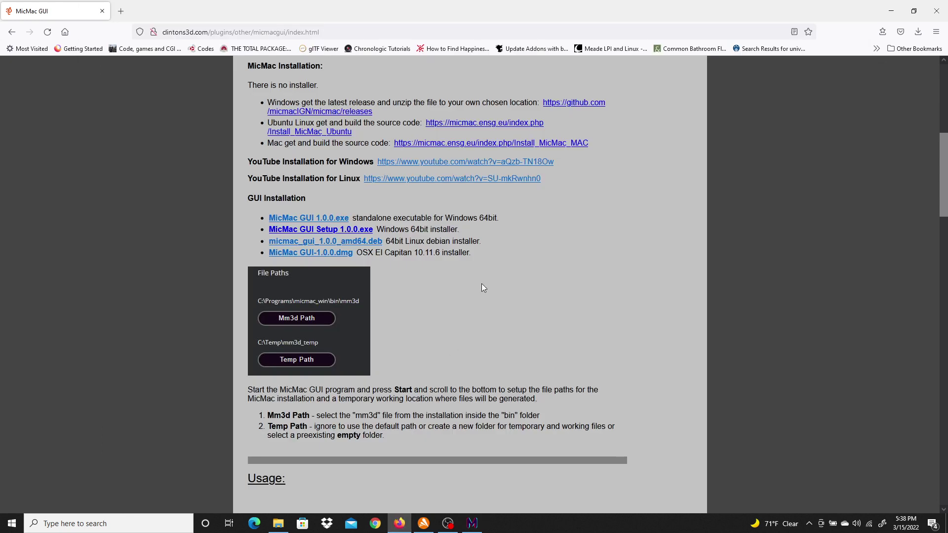
{"action": "scroll", "coordinate": [901, 175], "scroll_direction": "down", "scroll_amount": 2}
{"action": "left_click_drag", "start_coordinate": [939, 168], "coordinate": [929, 425]}
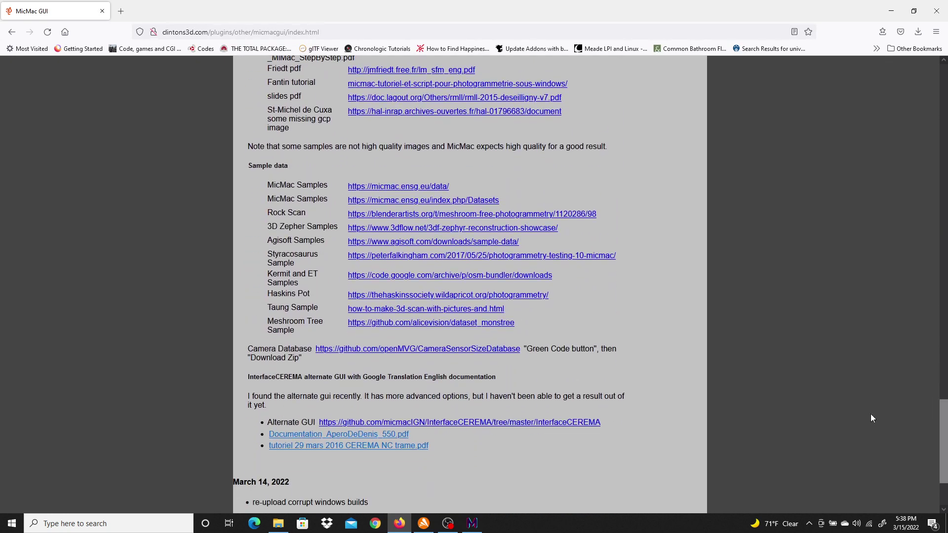
{"action": "left_click", "coordinate": [430, 356]}
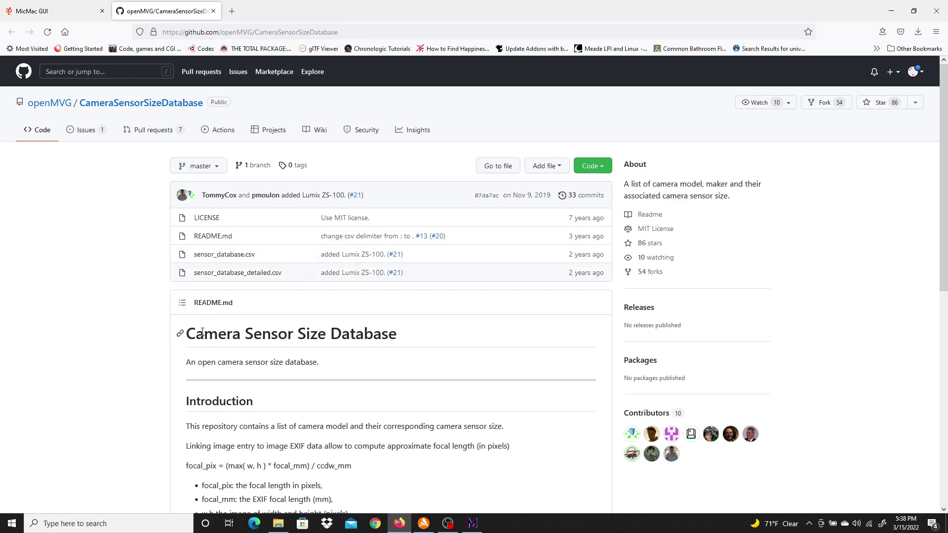
View the repository's Code download options, then bring up the Micmac Downloads folder
{"action": "left_click", "coordinate": [598, 168]}
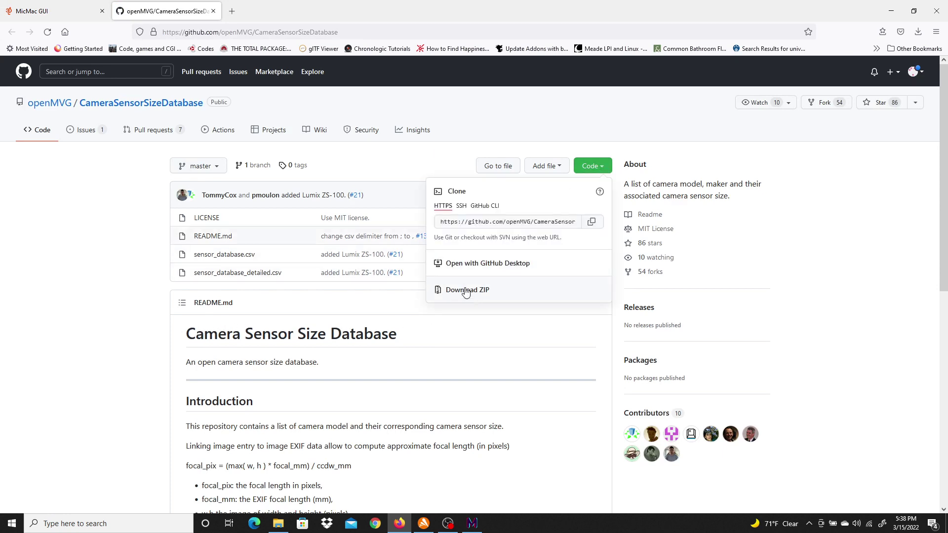
{"action": "left_click", "coordinate": [51, 349]}
{"action": "left_click", "coordinate": [278, 524]}
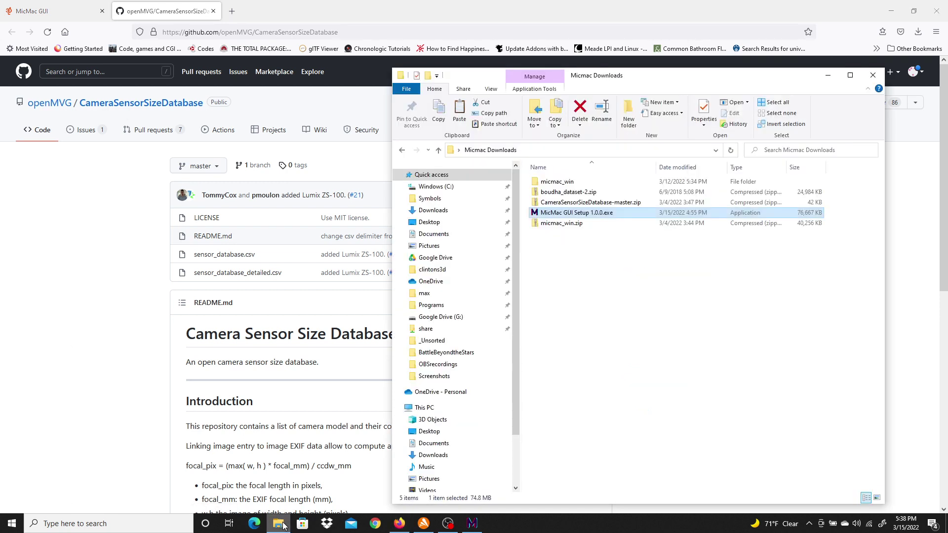
Extract CameraSensorSizeDatabase-master.zip in place, open the extracted folder, then return to MicMac GUI
{"action": "left_click", "coordinate": [605, 203]}
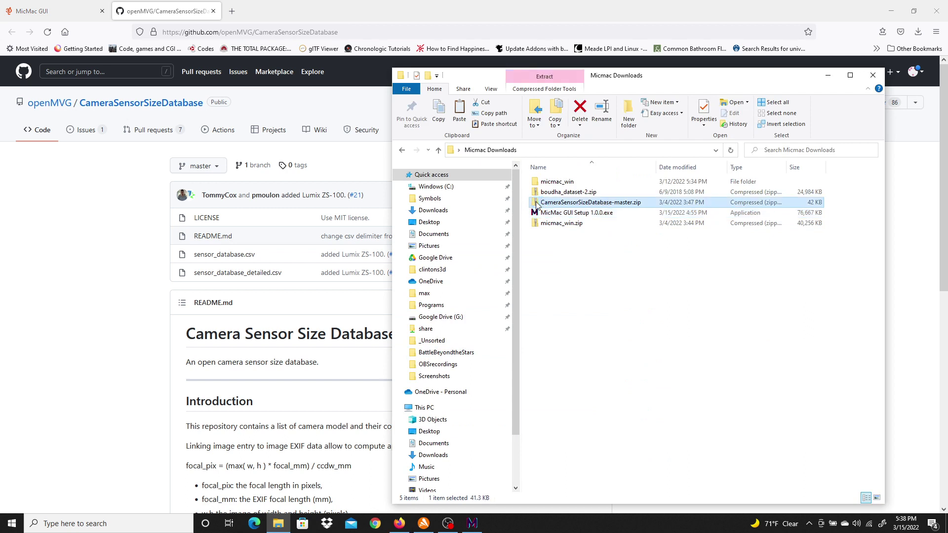
{"action": "double_click", "coordinate": [537, 204]}
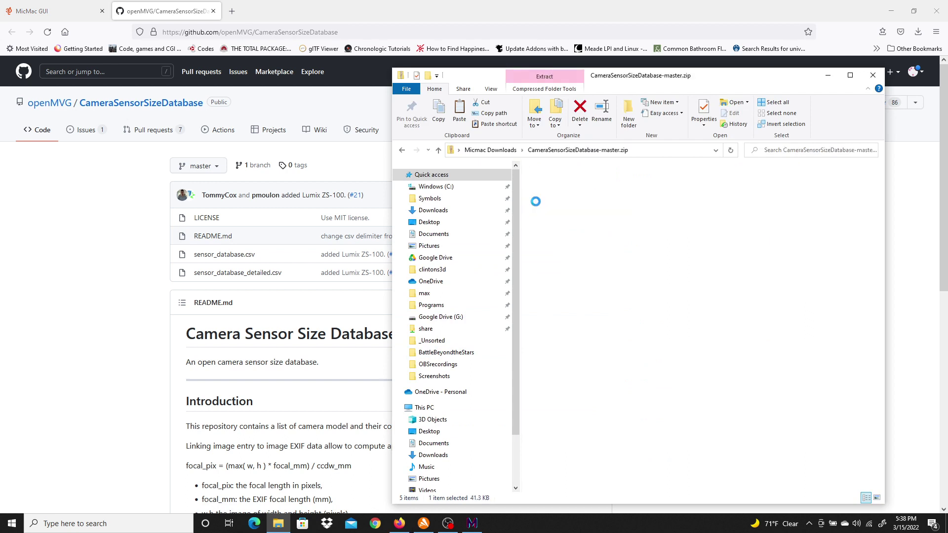
{"action": "left_click", "coordinate": [648, 114]}
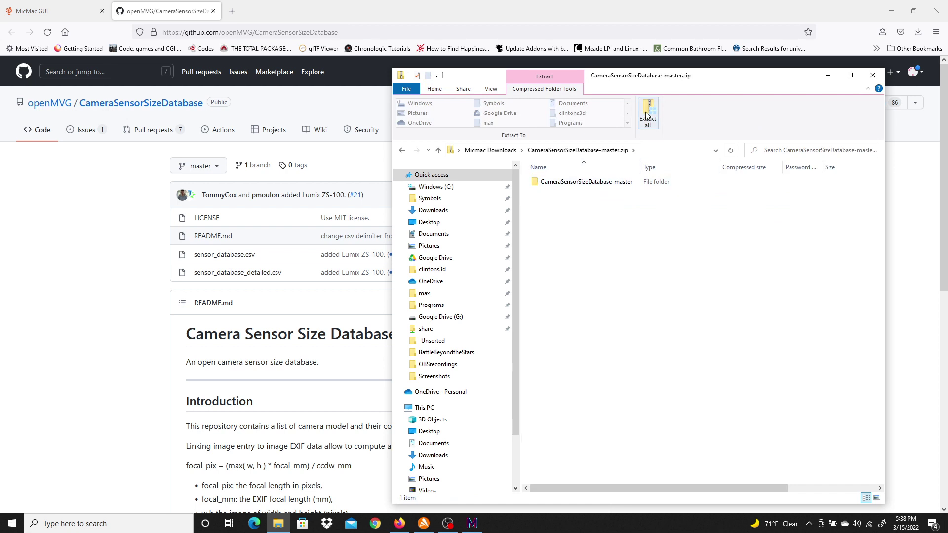
{"action": "left_click", "coordinate": [565, 358]}
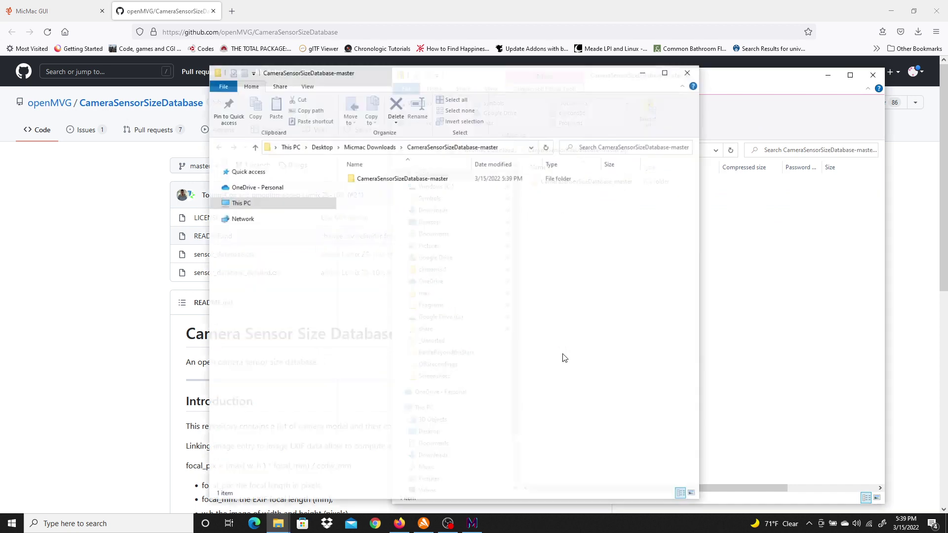
{"action": "double_click", "coordinate": [354, 183]}
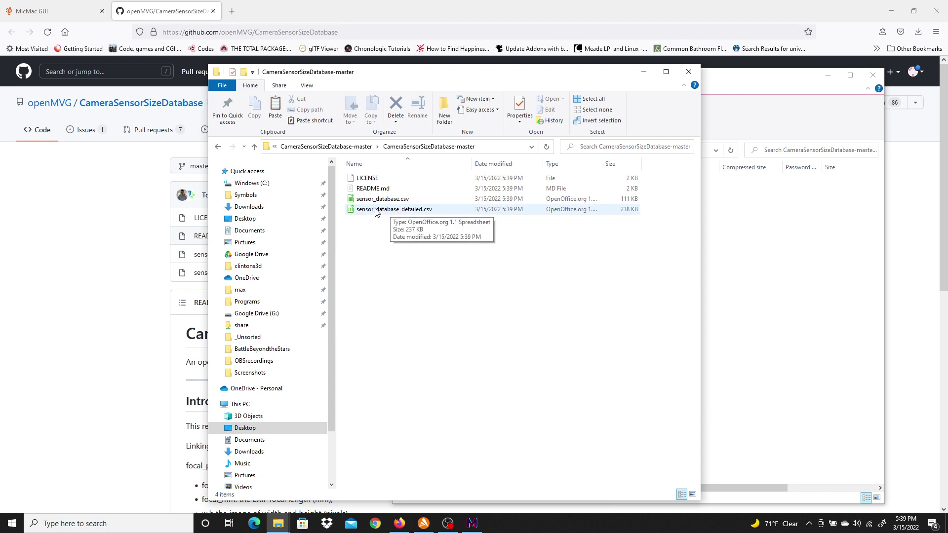
{"action": "left_click", "coordinate": [472, 523]}
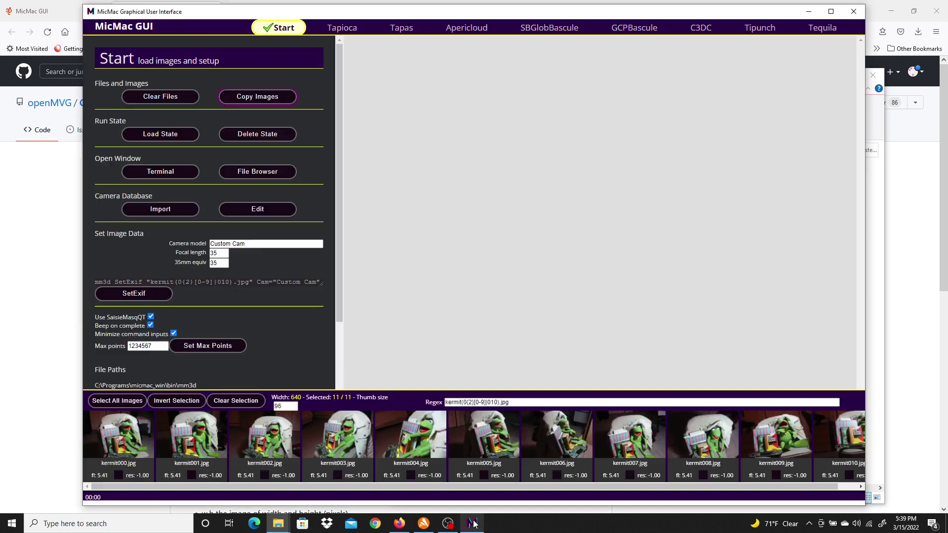
{"action": "left_click", "coordinate": [151, 208]}
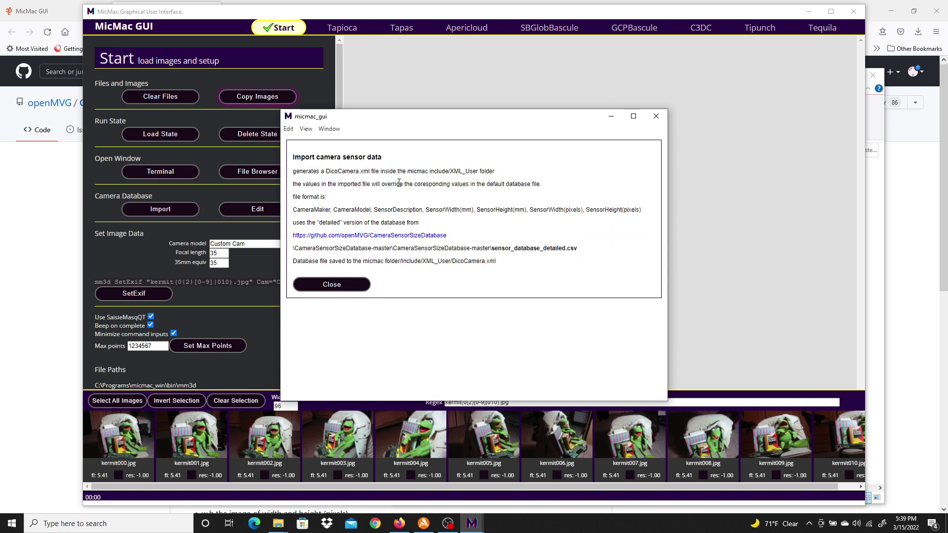
{"action": "left_click_drag", "start_coordinate": [492, 248], "coordinate": [585, 253]}
{"action": "left_click", "coordinate": [331, 285]}
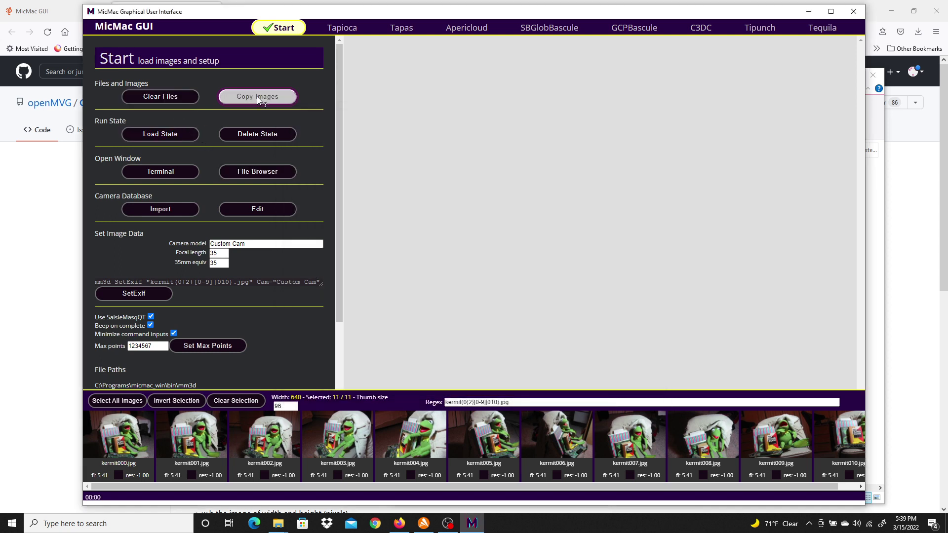
{"action": "left_click", "coordinate": [283, 98]}
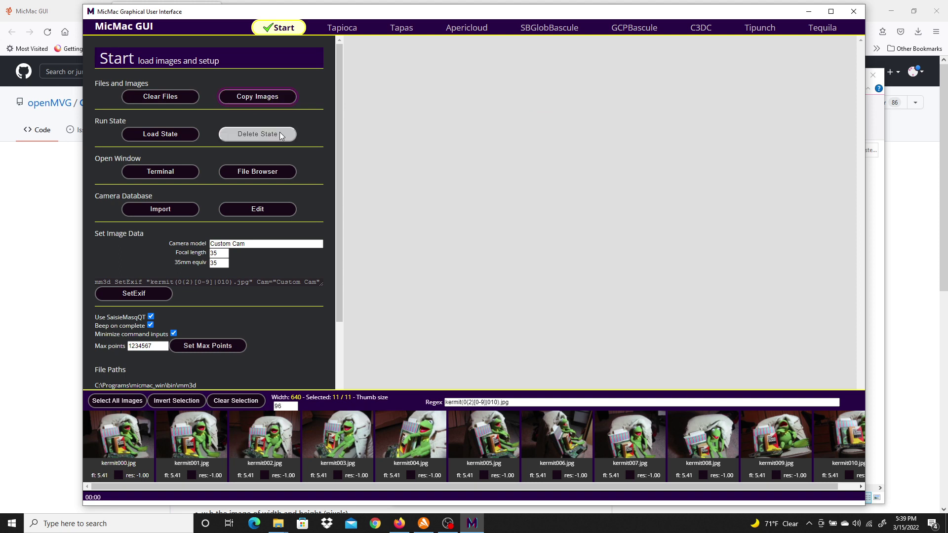
{"action": "left_click", "coordinate": [180, 61]}
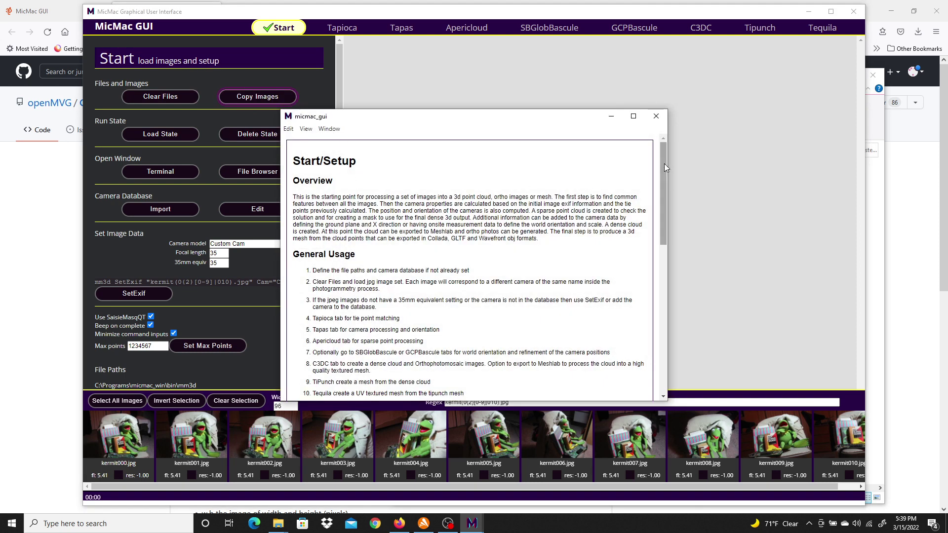
{"action": "left_click_drag", "start_coordinate": [665, 164], "coordinate": [670, 259]}
{"action": "left_click", "coordinate": [656, 117]}
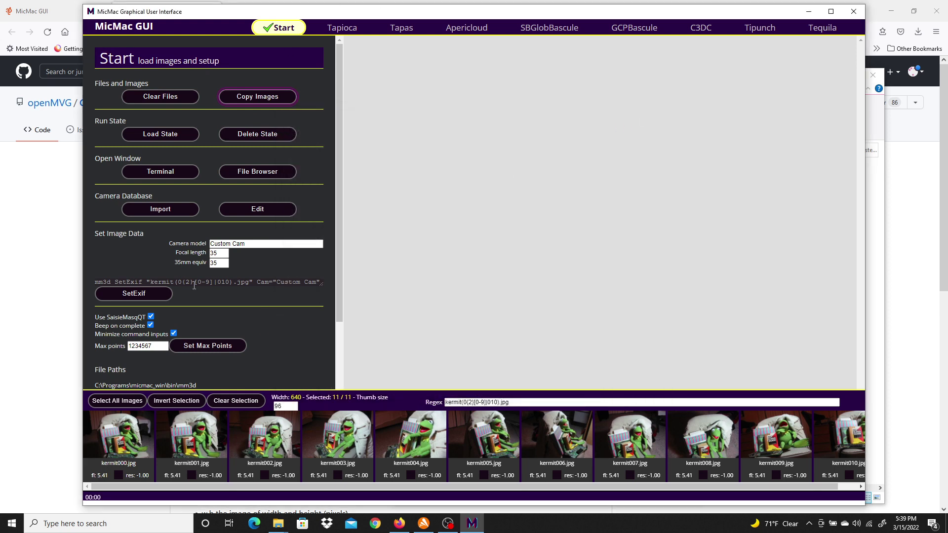
Import sensor_database_detailed.csv from Desktop\Micmac Downloads\CameraSensorSizeDatabase-master as the camera database
{"action": "left_click", "coordinate": [159, 208]}
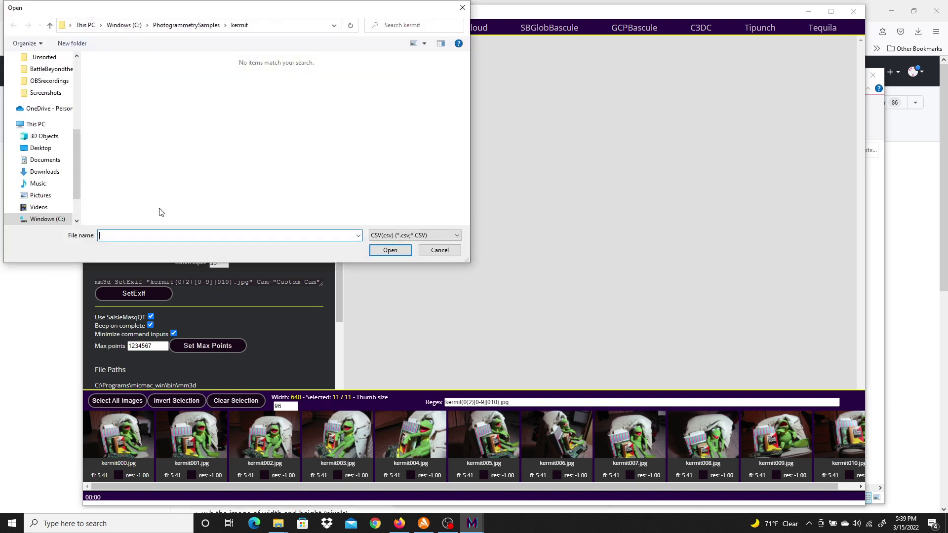
{"action": "left_click", "coordinate": [124, 26]}
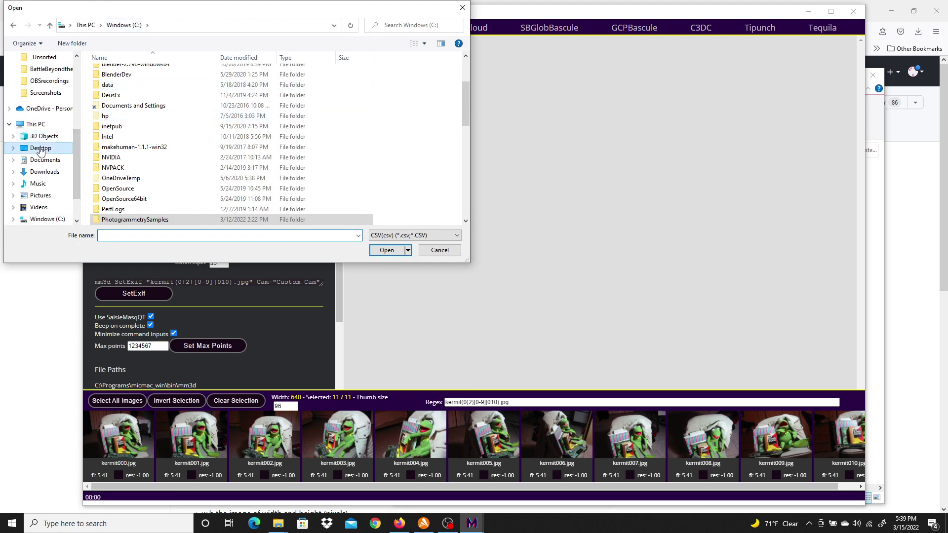
{"action": "left_click", "coordinate": [40, 148]}
{"action": "double_click", "coordinate": [121, 83]}
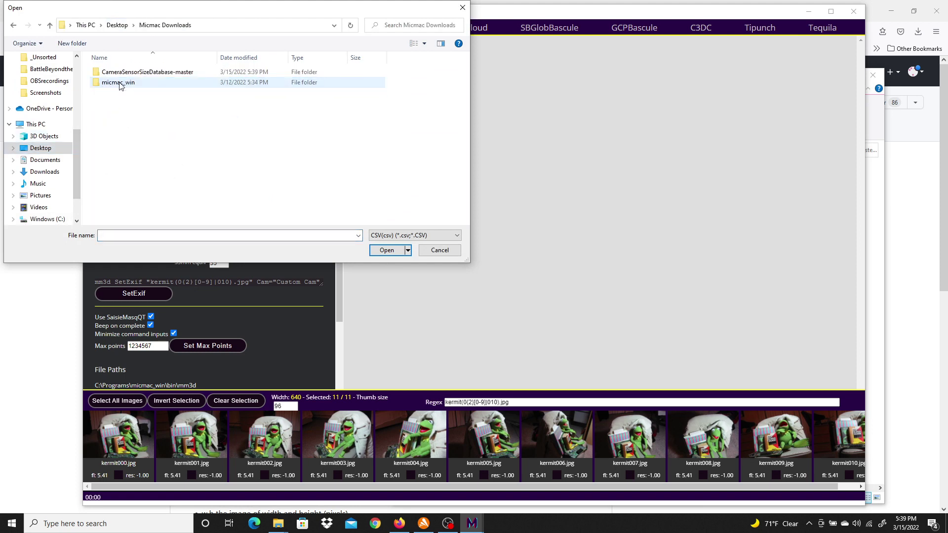
{"action": "double_click", "coordinate": [145, 73]}
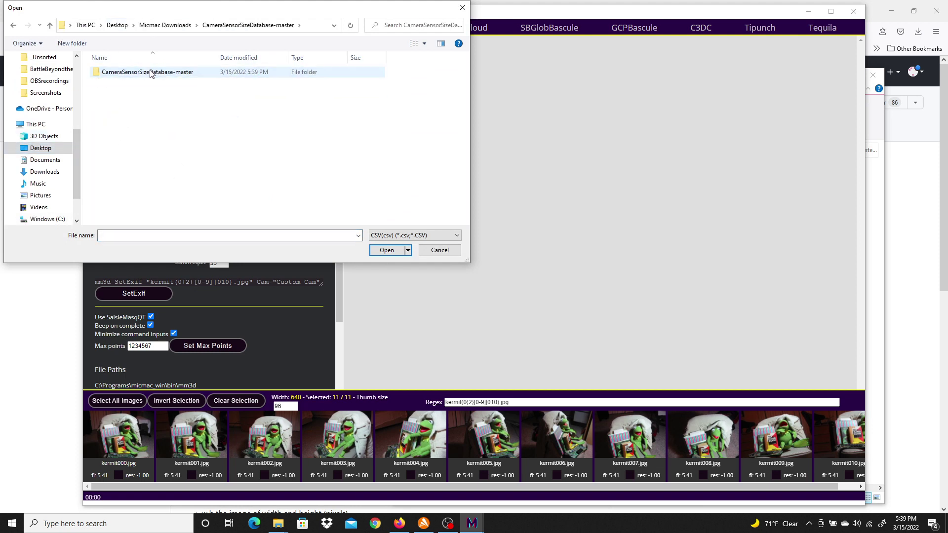
{"action": "left_click", "coordinate": [151, 73]}
{"action": "double_click", "coordinate": [151, 73]}
{"action": "left_click", "coordinate": [129, 83]}
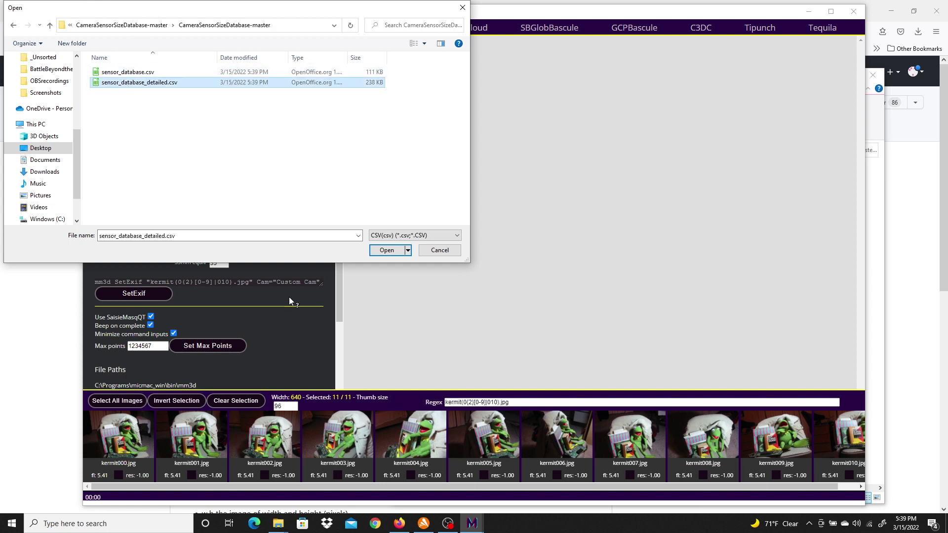
{"action": "left_click", "coordinate": [386, 250]}
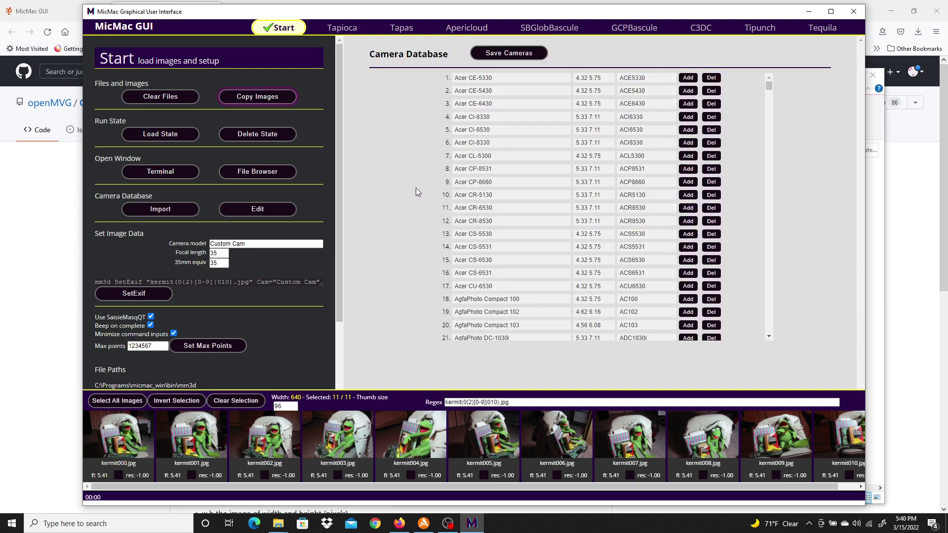
{"action": "mouse_move", "coordinate": [768, 87]}
{"action": "left_mouse_down"}
{"action": "mouse_move", "coordinate": [767, 338]}
{"action": "mouse_move", "coordinate": [770, 87]}
{"action": "left_mouse_up"}
Clear the loaded files and reload all eleven photos from C:\PhotogrammetrySamples\kermit
{"action": "left_click", "coordinate": [141, 96]}
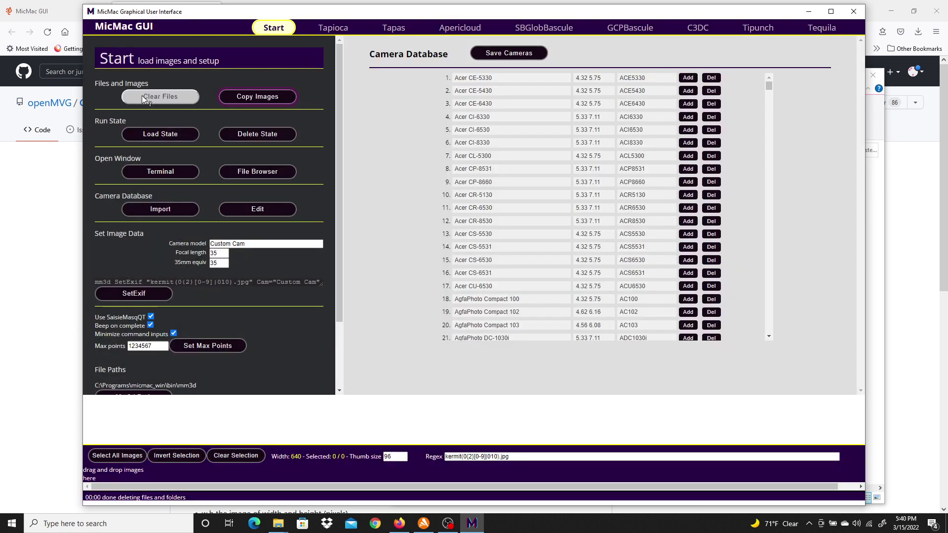
{"action": "left_click", "coordinate": [244, 97]}
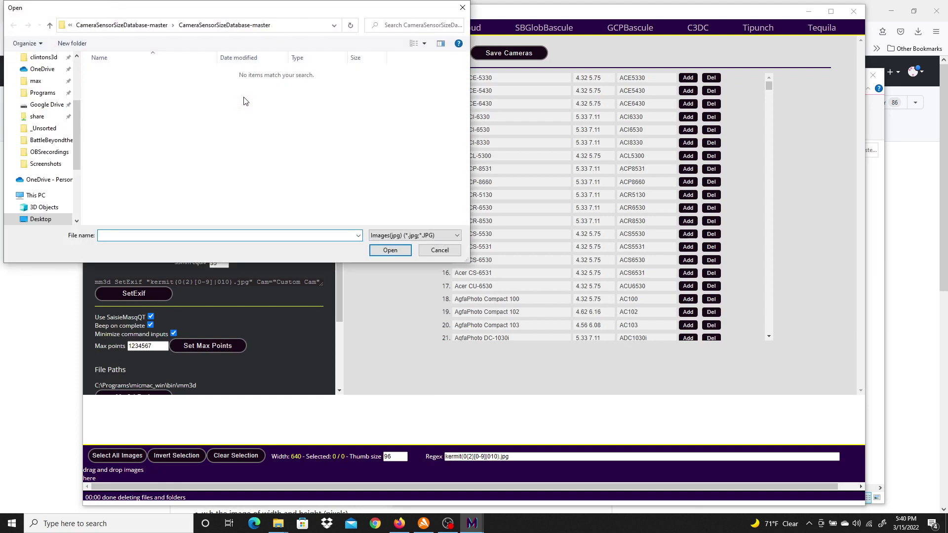
{"action": "scroll", "coordinate": [75, 102], "scroll_direction": "up", "scroll_amount": 3}
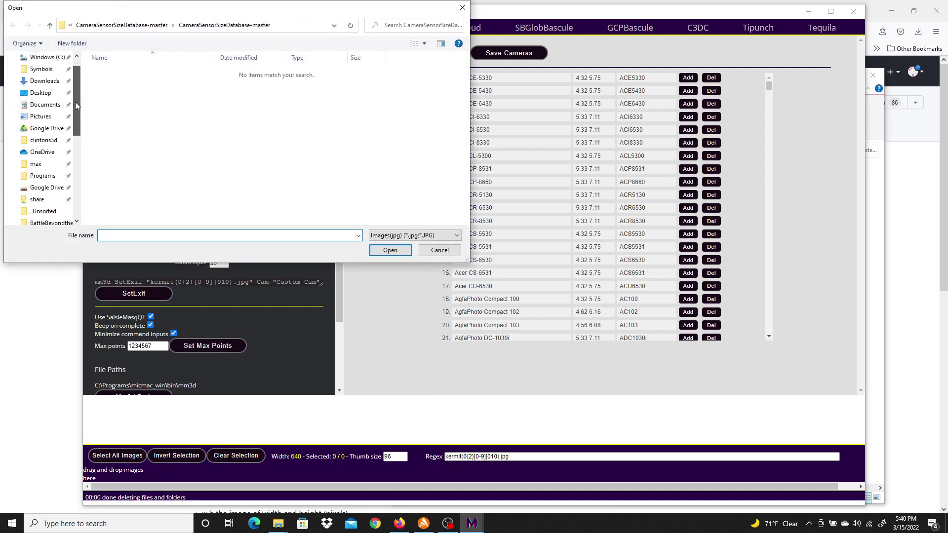
{"action": "left_click", "coordinate": [66, 79]}
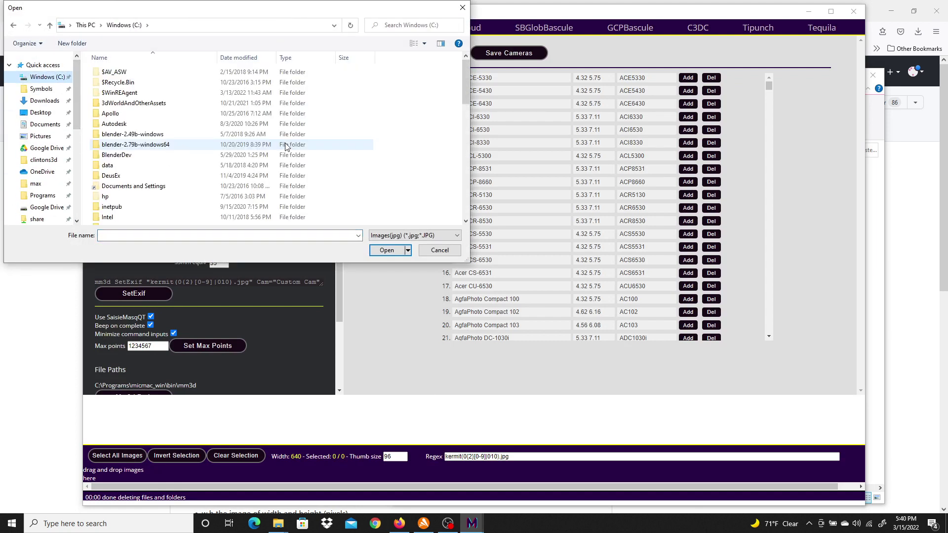
{"action": "scroll", "coordinate": [166, 158], "scroll_direction": "down", "scroll_amount": 3}
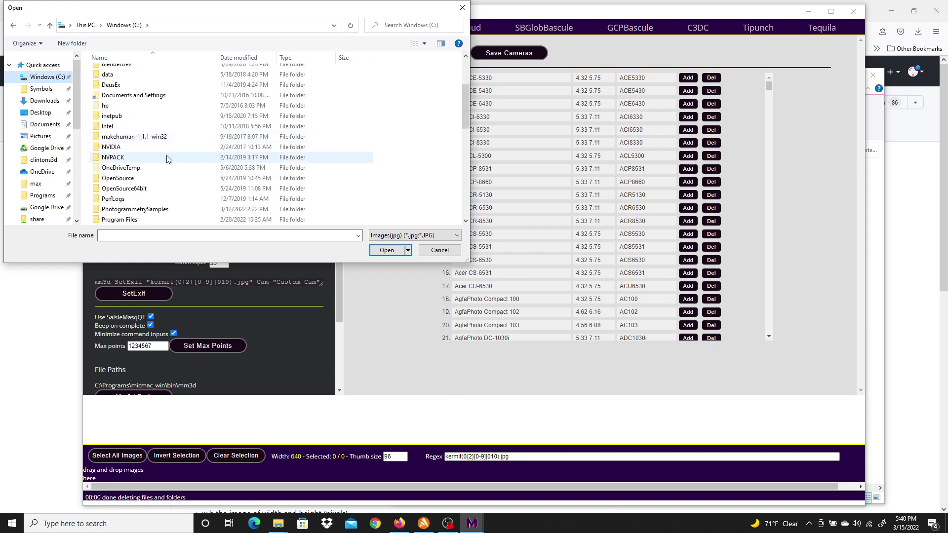
{"action": "double_click", "coordinate": [133, 210]}
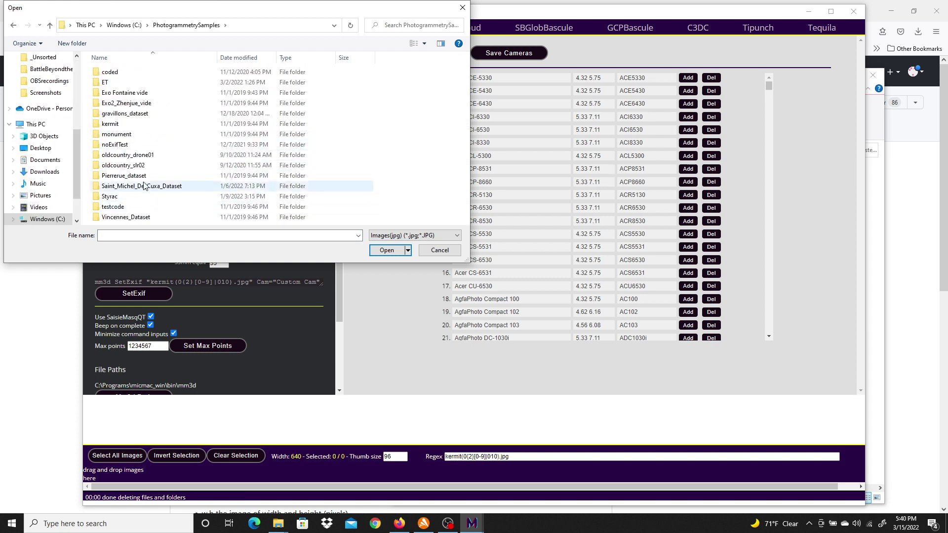
{"action": "double_click", "coordinate": [113, 124]}
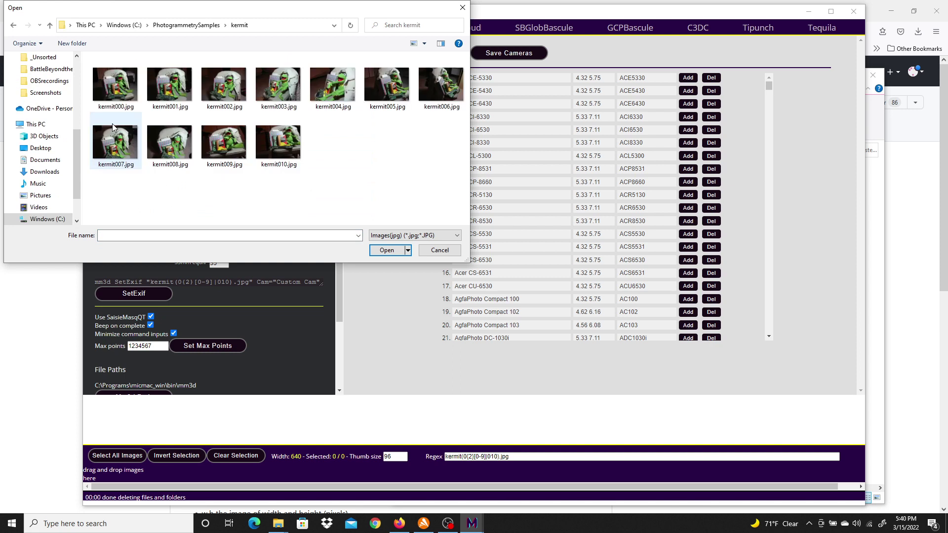
{"action": "left_click_drag", "start_coordinate": [107, 196], "coordinate": [460, 59]}
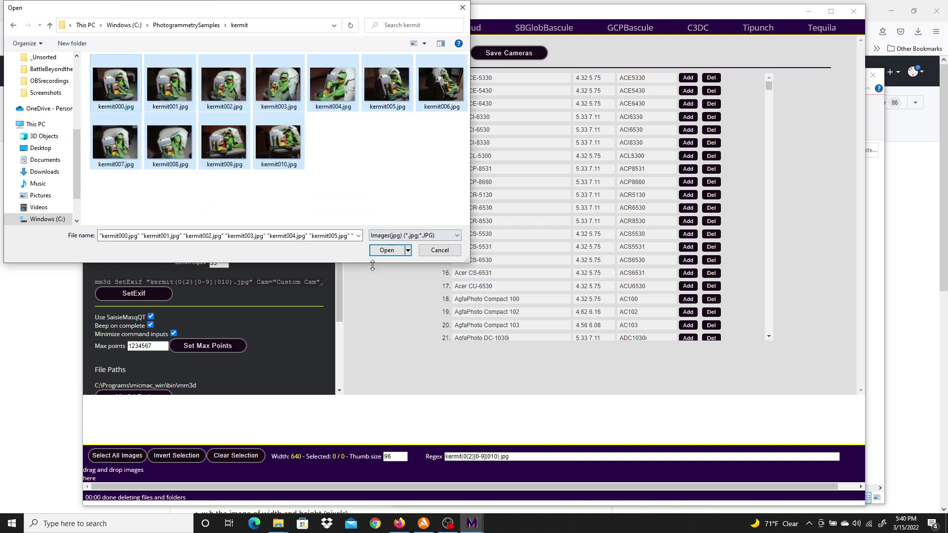
{"action": "left_click", "coordinate": [386, 251]}
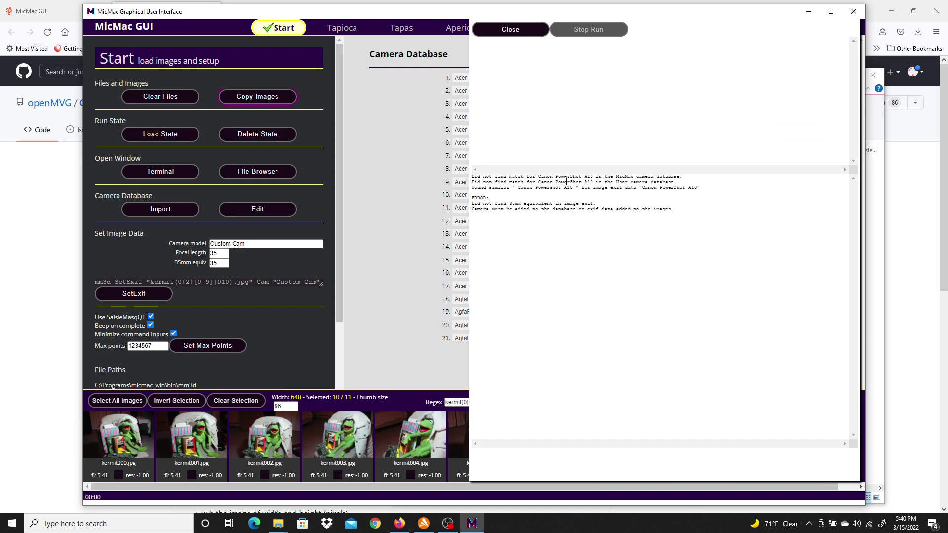
{"action": "left_click_drag", "start_coordinate": [649, 181], "coordinate": [547, 184]}
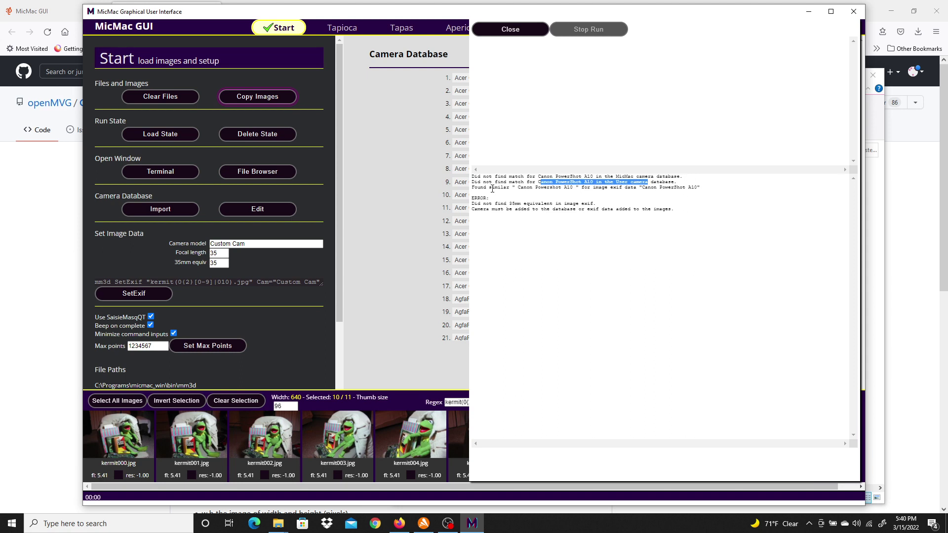
{"action": "left_click_drag", "start_coordinate": [518, 188], "coordinate": [576, 188]}
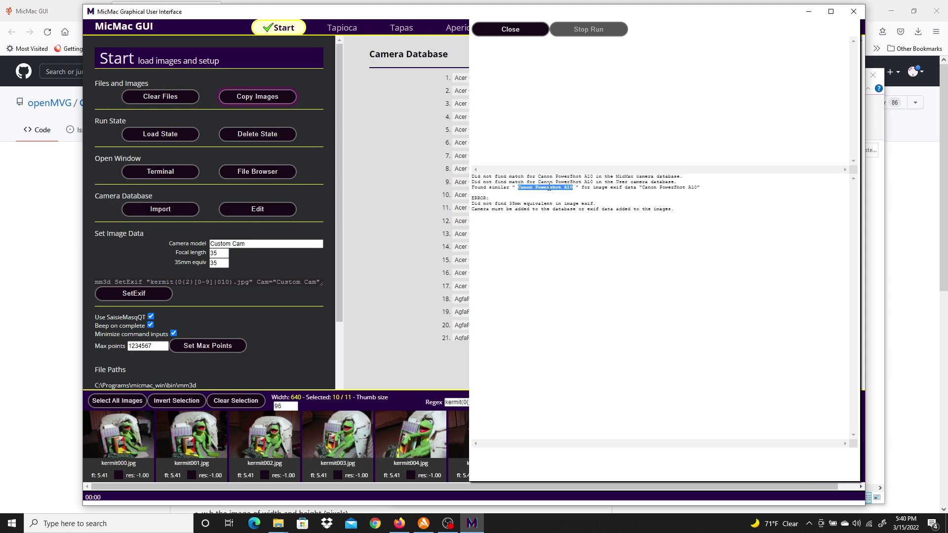
{"action": "left_click", "coordinate": [572, 234]}
{"action": "left_click", "coordinate": [510, 30]}
Change the camera name in database row 282 from 'Powershot' to 'PowerShot'
{"action": "mouse_move", "coordinate": [769, 87]}
{"action": "left_mouse_down"}
{"action": "mouse_move", "coordinate": [774, 116]}
{"action": "mouse_move", "coordinate": [771, 103]}
{"action": "left_mouse_up"}
{"action": "scroll", "coordinate": [568, 258], "scroll_direction": "down", "scroll_amount": 2}
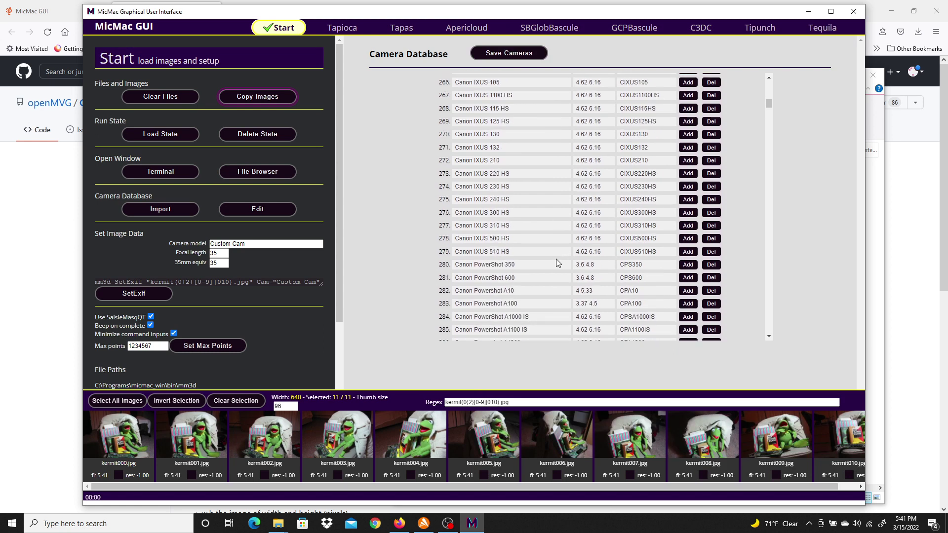
{"action": "scroll", "coordinate": [556, 260], "scroll_direction": "down", "scroll_amount": 1}
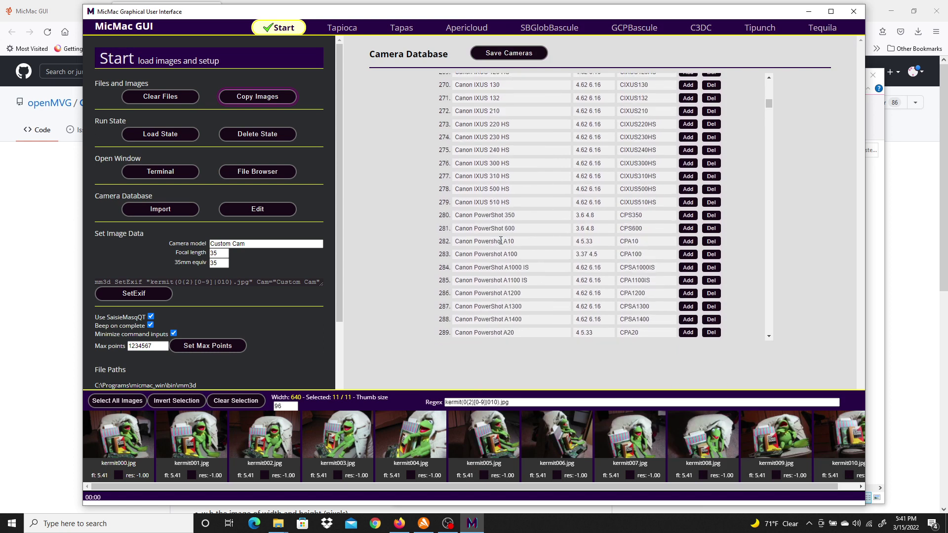
{"action": "left_click", "coordinate": [495, 241]}
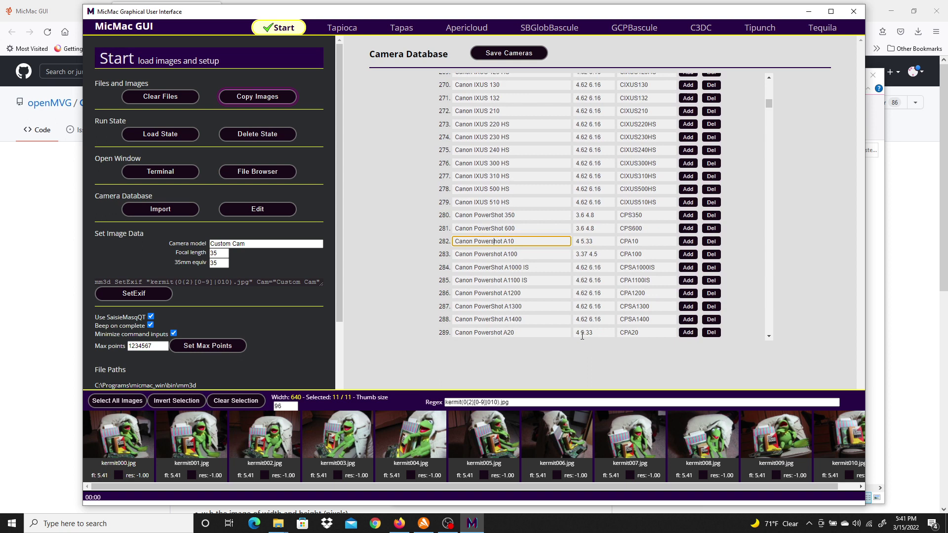
{"action": "key", "text": "BackSpace"}
{"action": "type", "text": "S"}
Commit the Canon PowerShot A10 entry, save the camera database, and clear loaded images and working files
{"action": "left_click", "coordinate": [549, 255]}
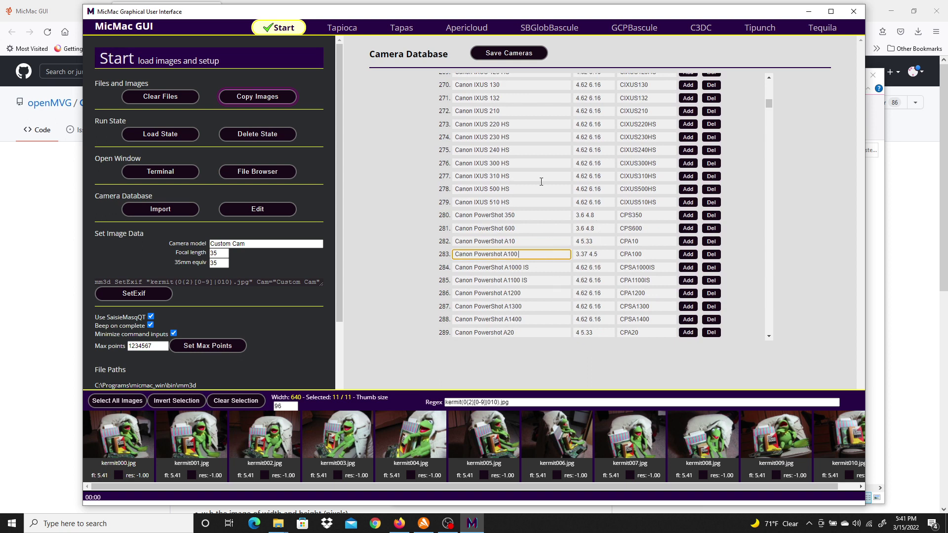
{"action": "left_click", "coordinate": [503, 53]}
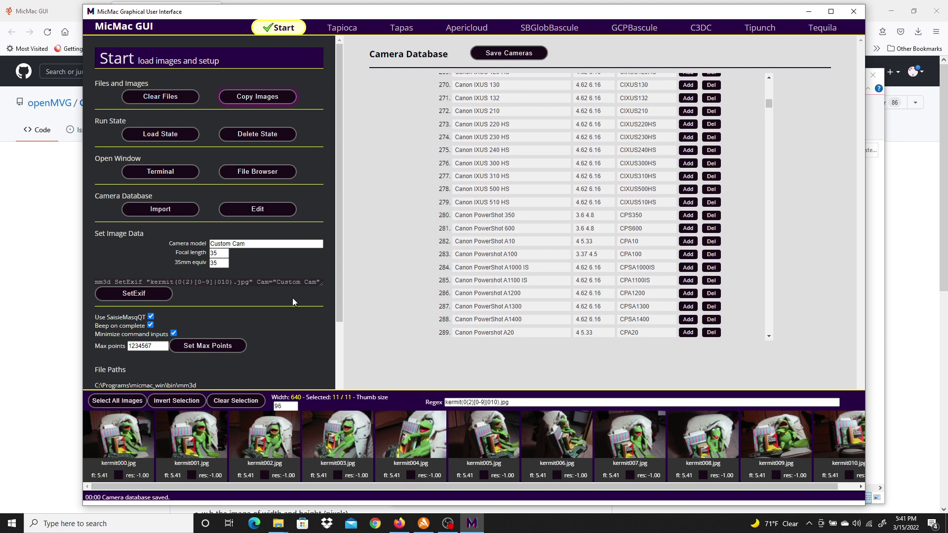
{"action": "left_click", "coordinate": [135, 95]}
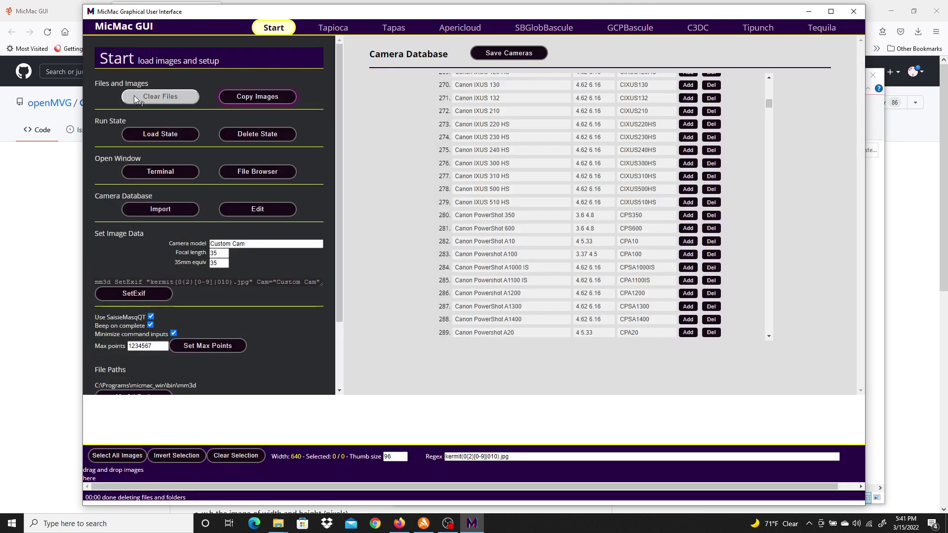
Reload the eleven kermit images, now recognised as Canon PowerShot A10 with focal 5.41
{"action": "left_click", "coordinate": [259, 95]}
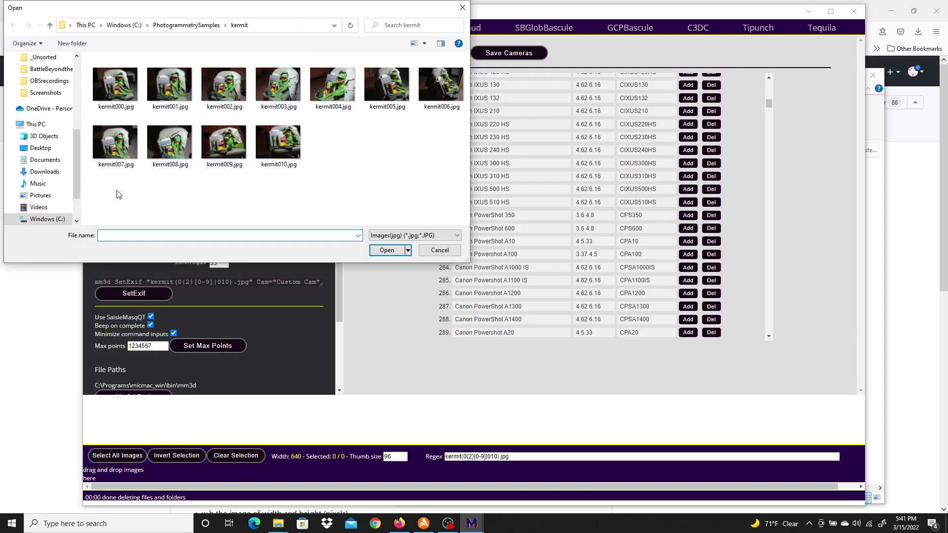
{"action": "left_click_drag", "start_coordinate": [117, 192], "coordinate": [449, 80]}
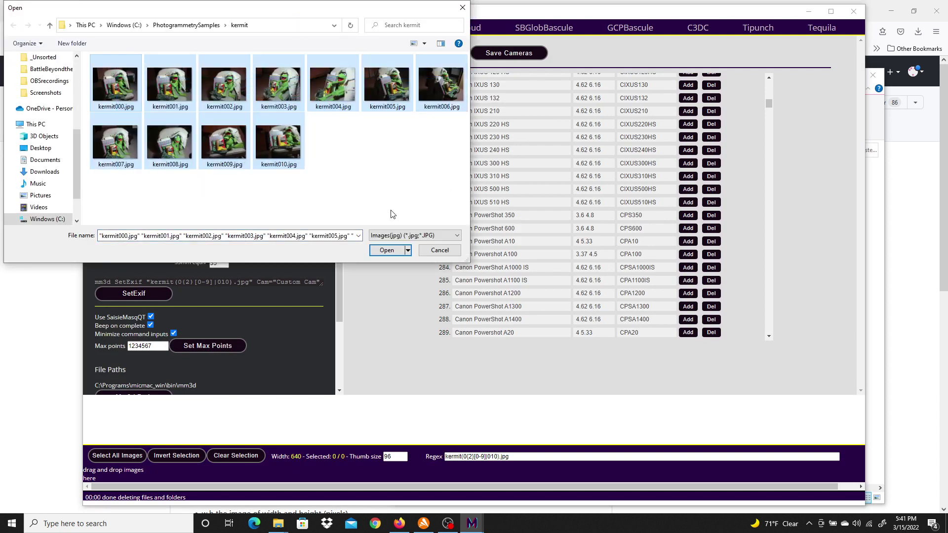
{"action": "left_click", "coordinate": [387, 250]}
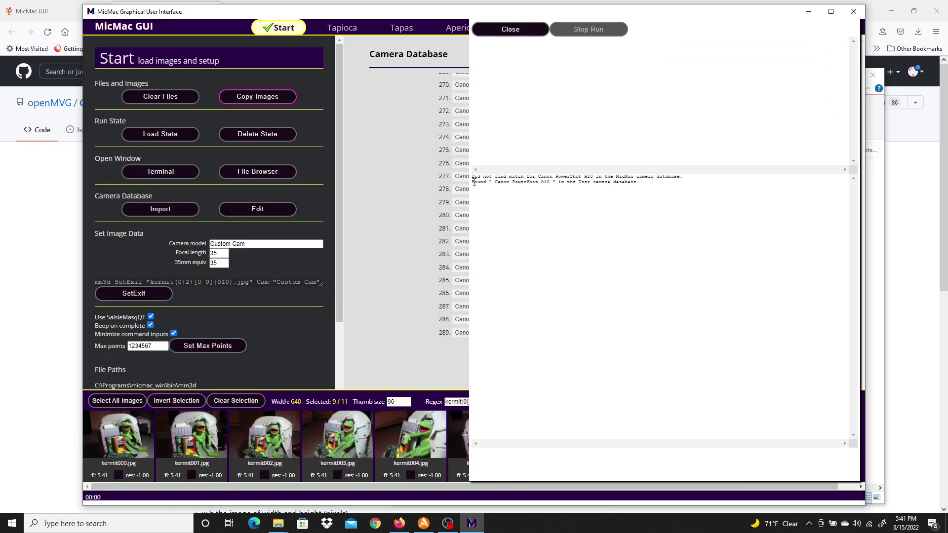
{"action": "left_click_drag", "start_coordinate": [474, 183], "coordinate": [634, 182]}
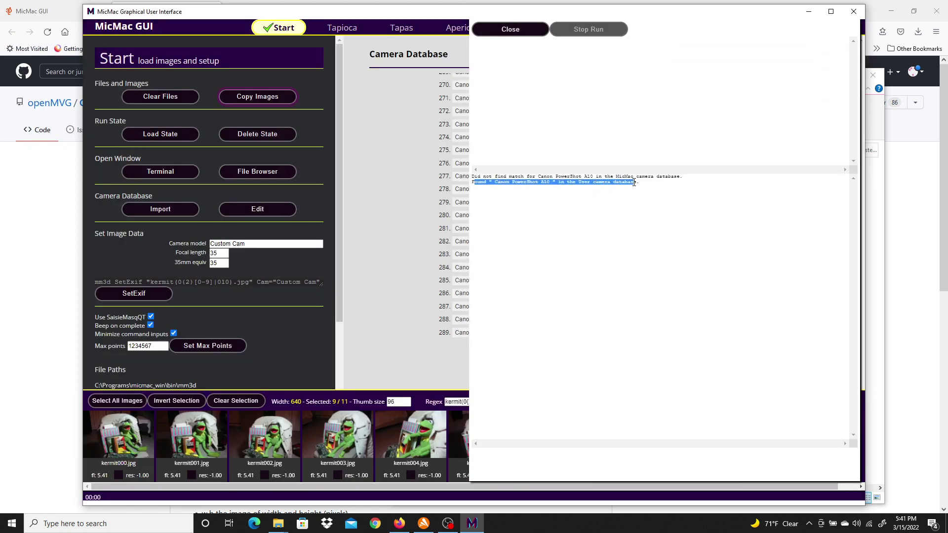
{"action": "left_click", "coordinate": [511, 30]}
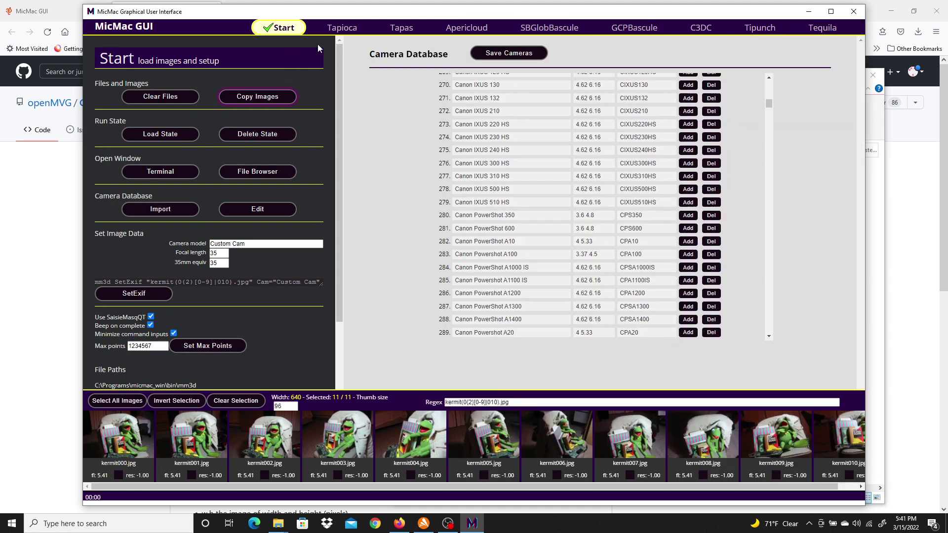
{"action": "left_click", "coordinate": [349, 29]}
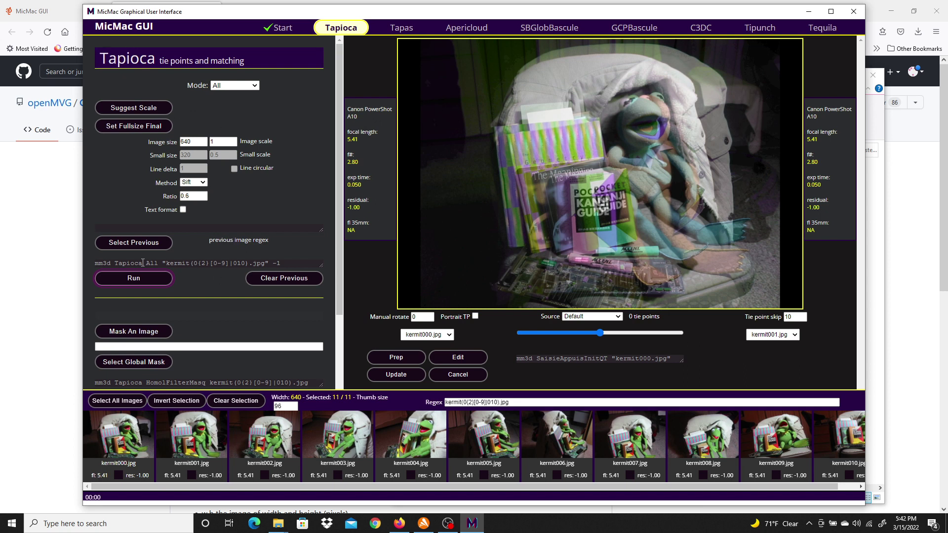
Run Tapioca tie-point matching on all eleven kermit images, completing in 25.02 seconds
{"action": "left_click", "coordinate": [131, 280]}
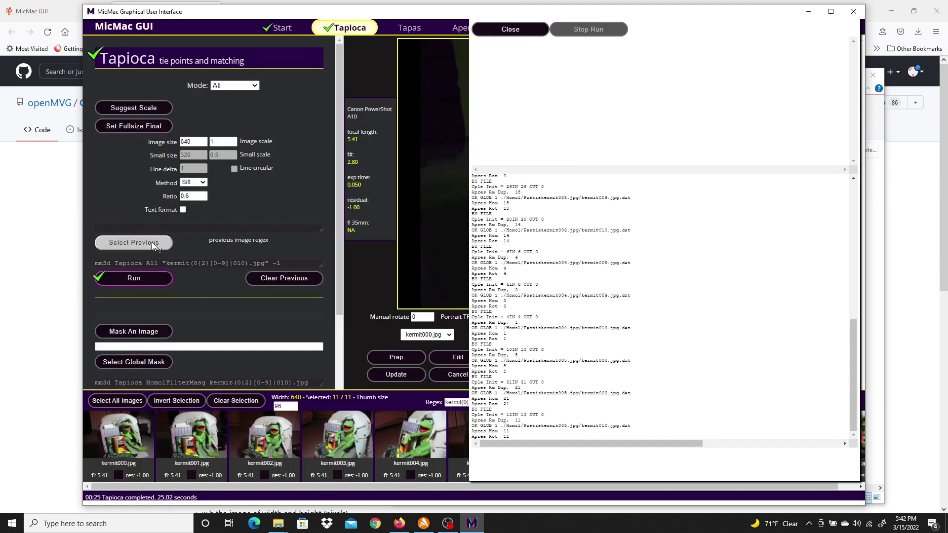
Review the 204 tie points between kermit000 and kermit001 with tie point skip set to 1
{"action": "left_click", "coordinate": [511, 29]}
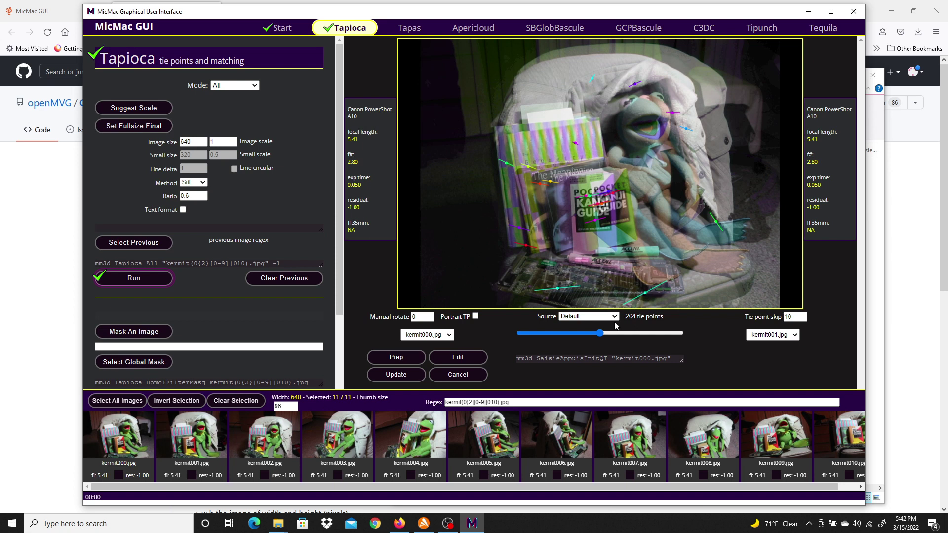
{"action": "mouse_move", "coordinate": [602, 334]}
{"action": "left_mouse_down"}
{"action": "mouse_move", "coordinate": [682, 333]}
{"action": "mouse_move", "coordinate": [588, 334]}
{"action": "left_mouse_up"}
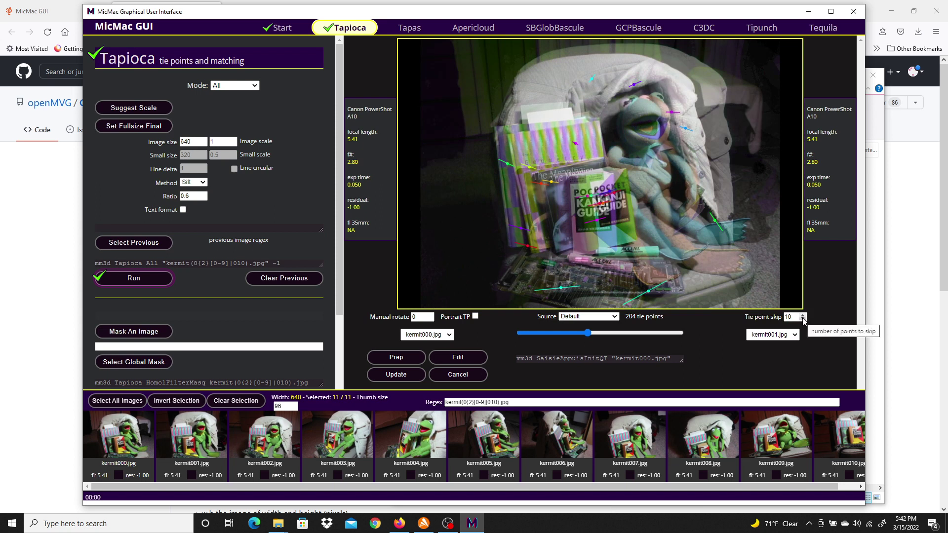
{"action": "left_click", "coordinate": [803, 319]}
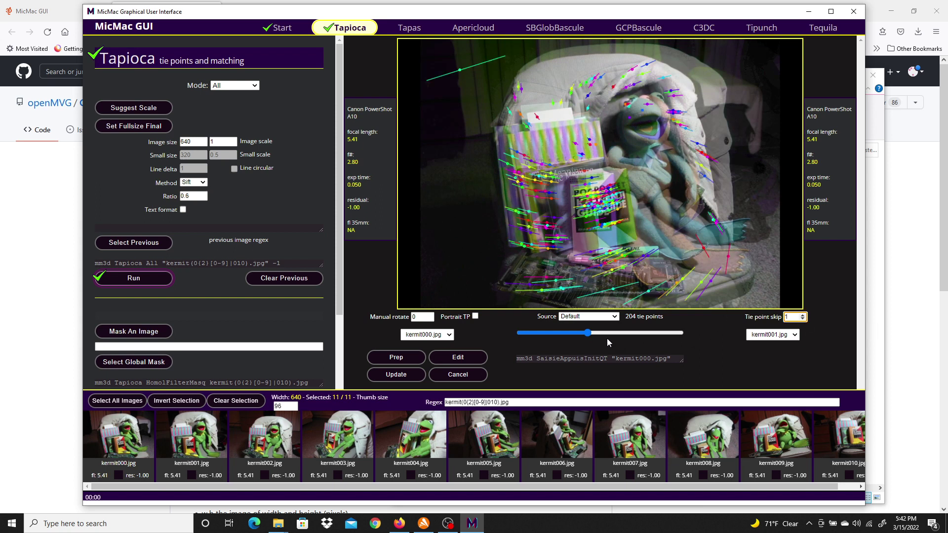
{"action": "left_click_drag", "start_coordinate": [588, 333], "coordinate": [608, 335]}
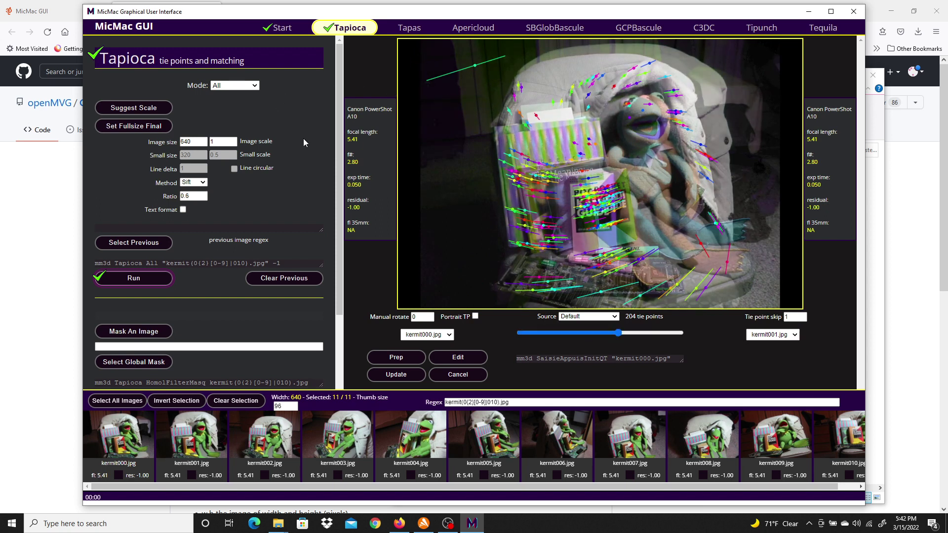
{"action": "left_click", "coordinate": [404, 29]}
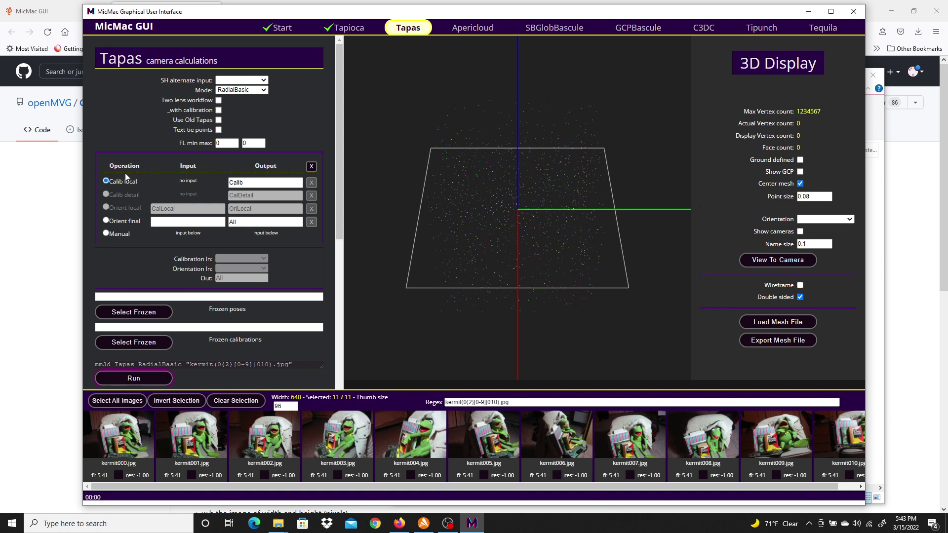
Run Tapas RadialBasic with the final orientation option, giving residuals around 0.4 in 9.894 seconds
{"action": "left_click", "coordinate": [105, 221]}
{"action": "left_click_drag", "start_coordinate": [337, 187], "coordinate": [340, 208]}
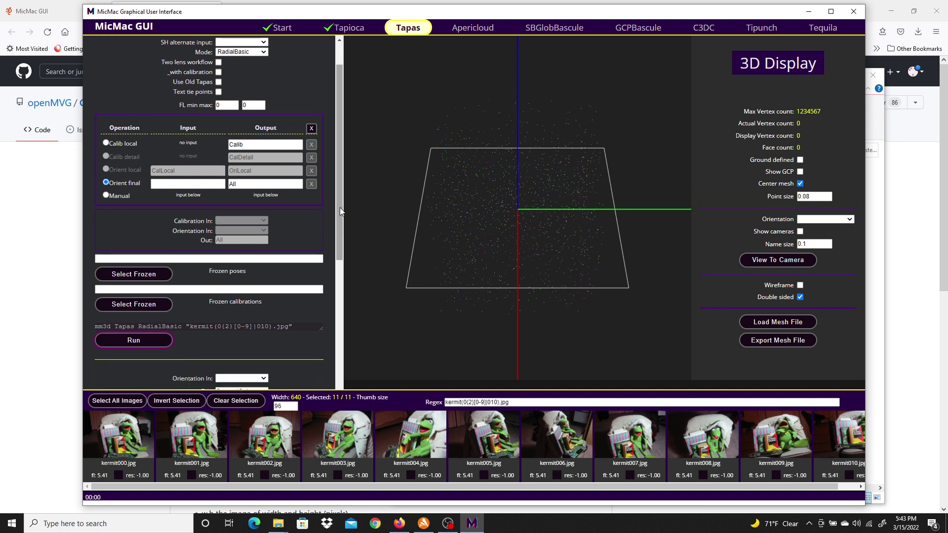
{"action": "left_click", "coordinate": [129, 340]}
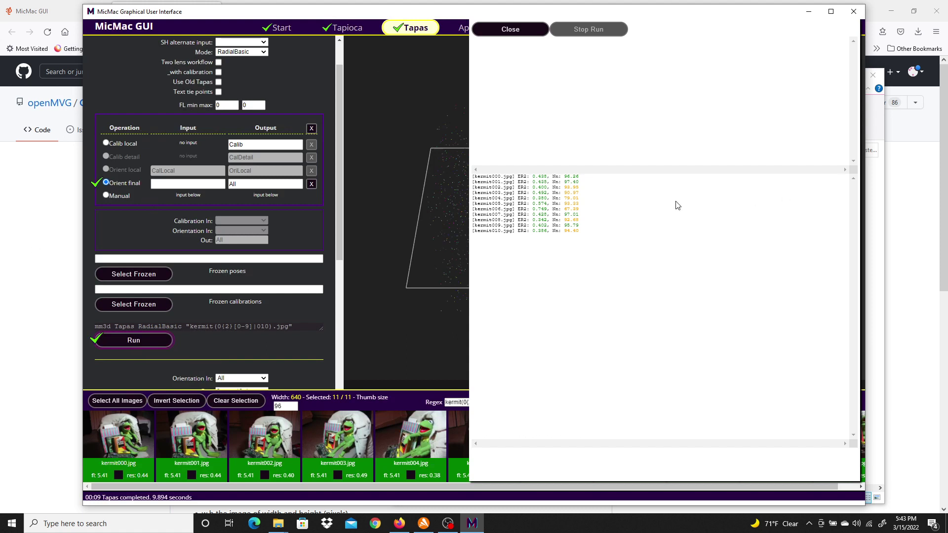
Generate and preview the Apericloud sparse cloud AperiCloud_All.ply with 11,526 points
{"action": "left_click", "coordinate": [511, 31]}
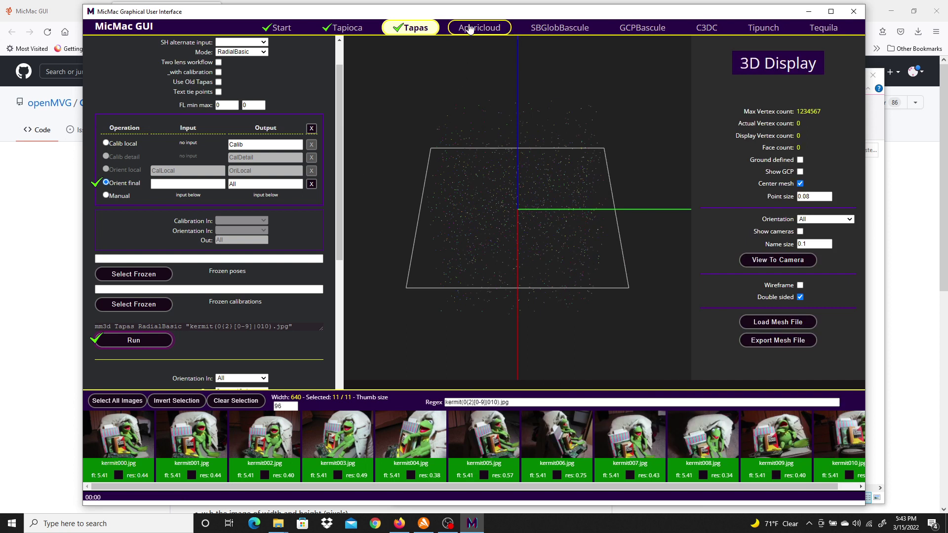
{"action": "left_click", "coordinate": [485, 31]}
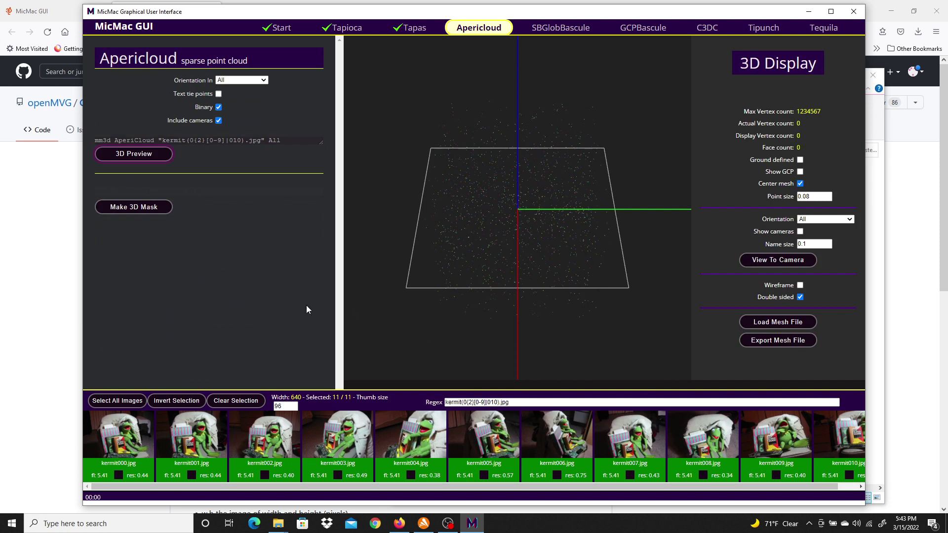
{"action": "left_click", "coordinate": [137, 152]}
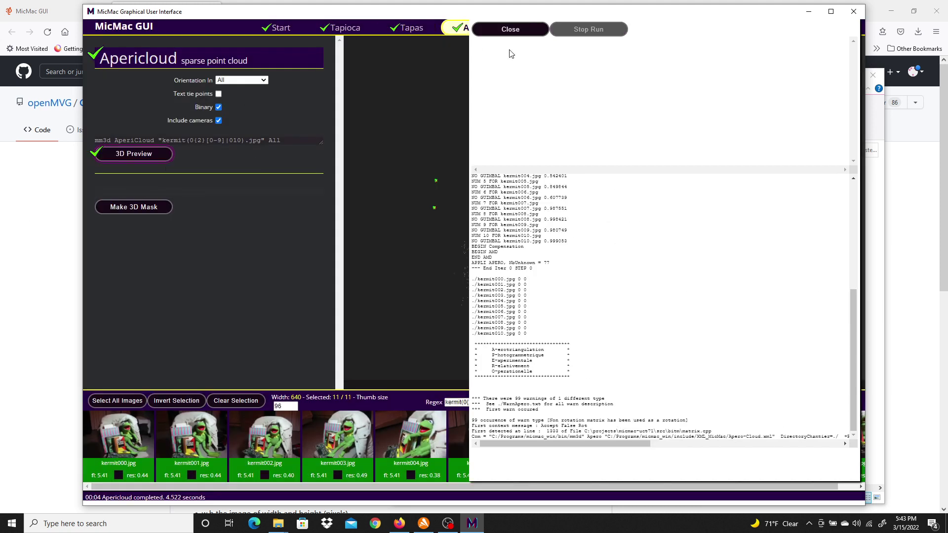
{"action": "left_click", "coordinate": [510, 28]}
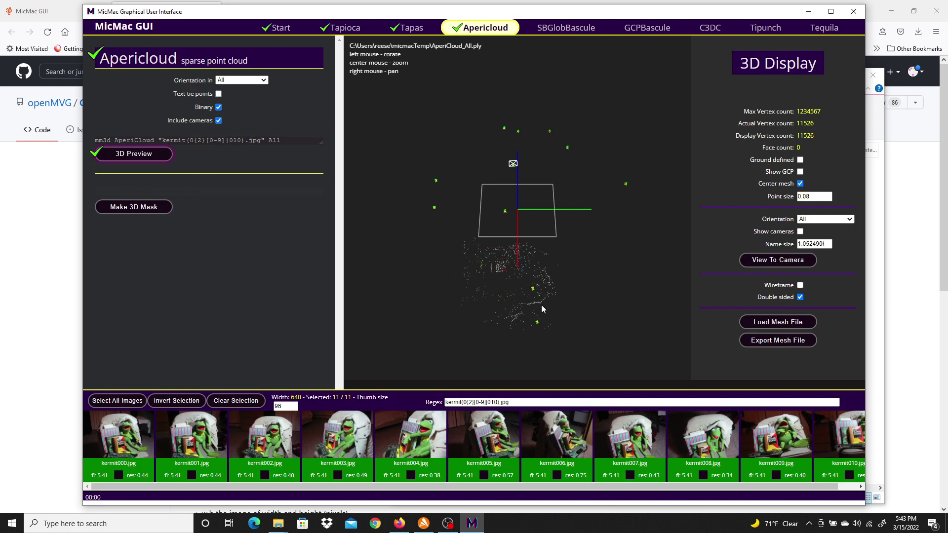
Set the point size to 0.8 and orbit the sparse cloud around Kermit
{"action": "left_click", "coordinate": [806, 197]}
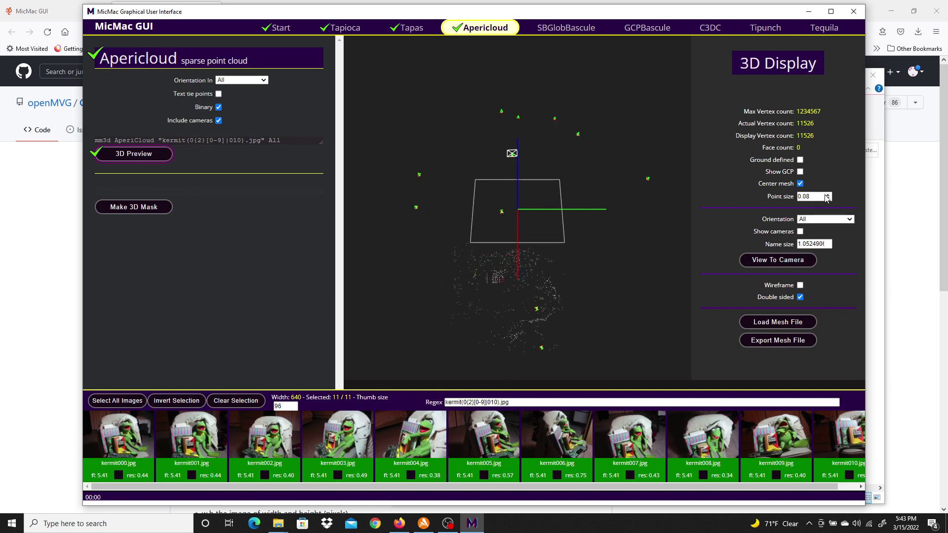
{"action": "key", "text": "BackSpace"}
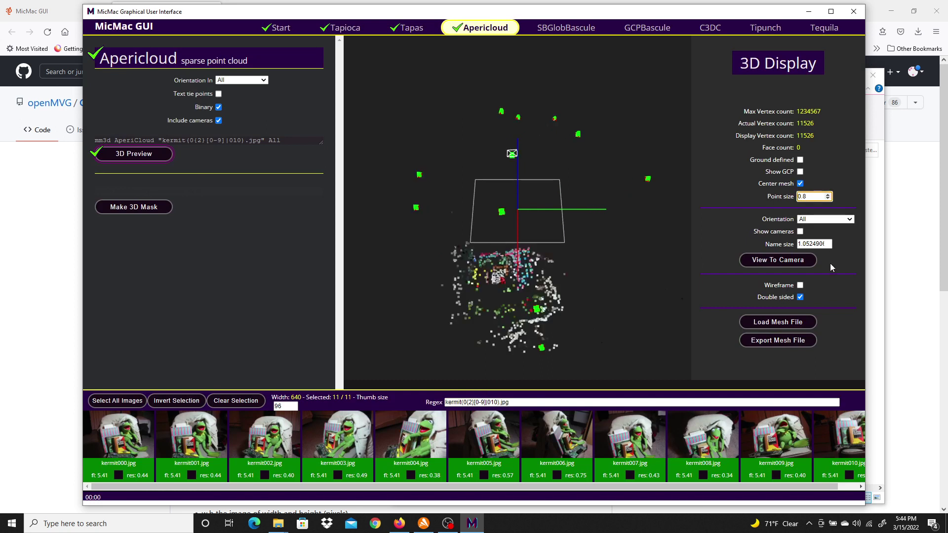
{"action": "scroll", "coordinate": [515, 258], "scroll_direction": "up", "scroll_amount": 3}
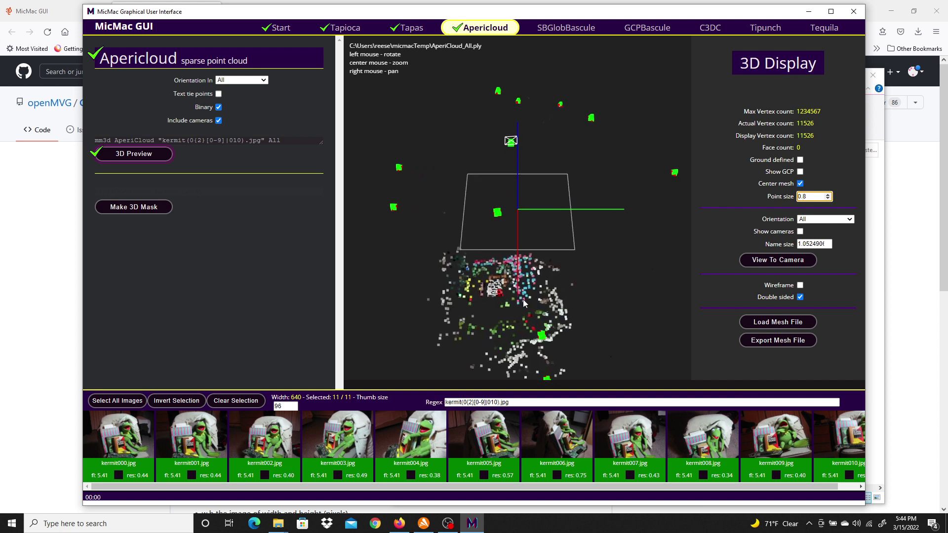
{"action": "left_click_drag", "start_coordinate": [515, 258], "coordinate": [691, 178]}
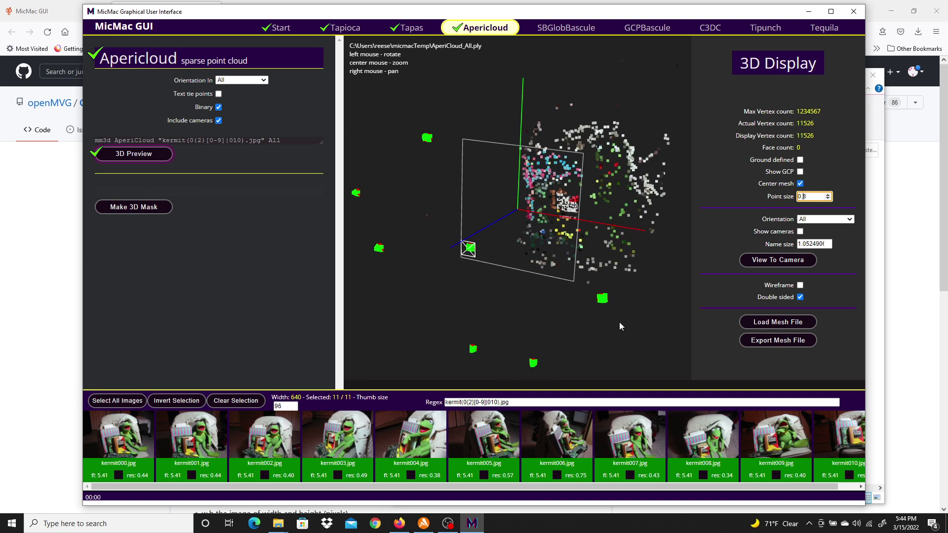
{"action": "left_click_drag", "start_coordinate": [663, 251], "coordinate": [492, 210]}
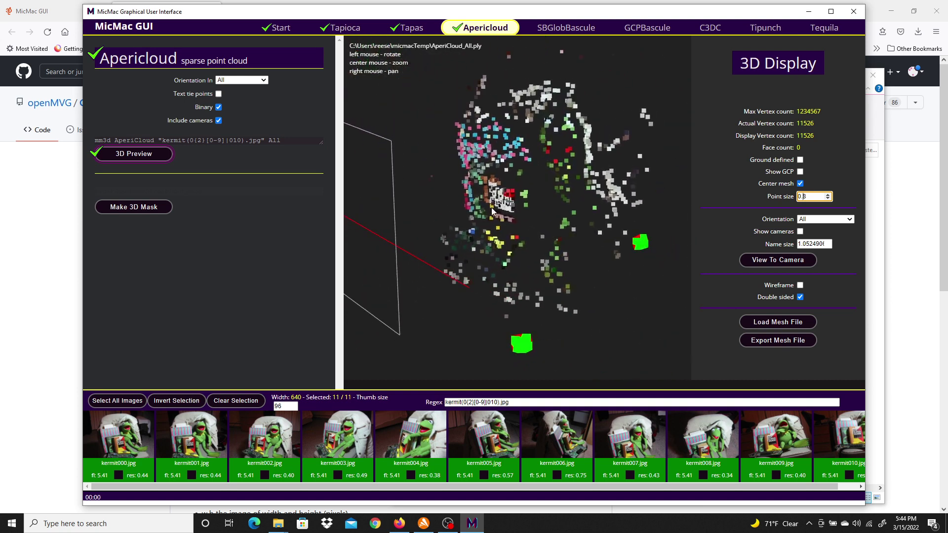
{"action": "left_click_drag", "start_coordinate": [493, 170], "coordinate": [501, 260]}
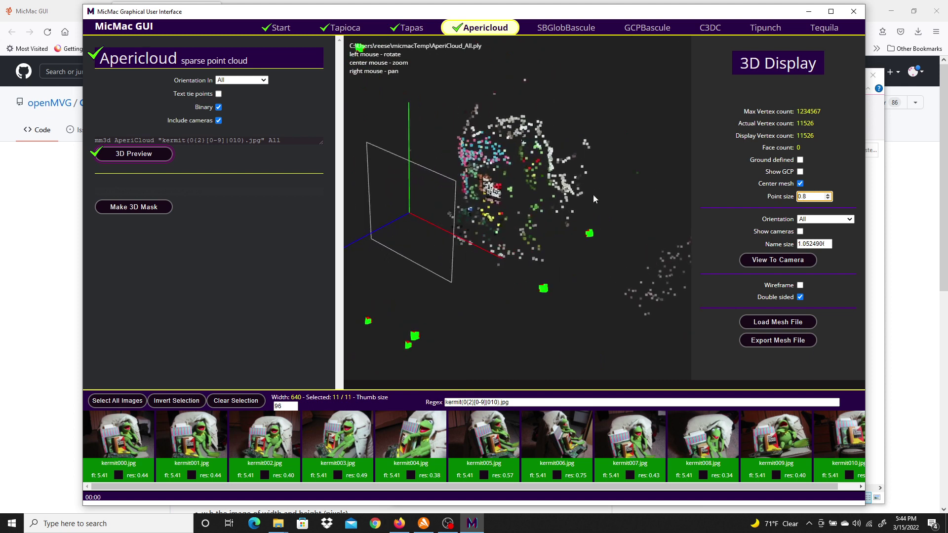
{"action": "left_click_drag", "start_coordinate": [585, 271], "coordinate": [596, 216]}
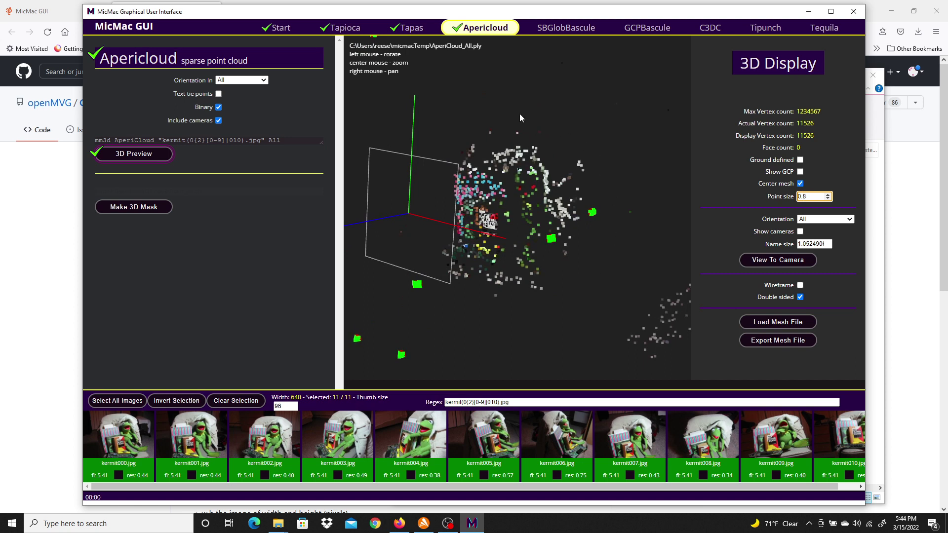
{"action": "left_click_drag", "start_coordinate": [615, 267], "coordinate": [449, 224]}
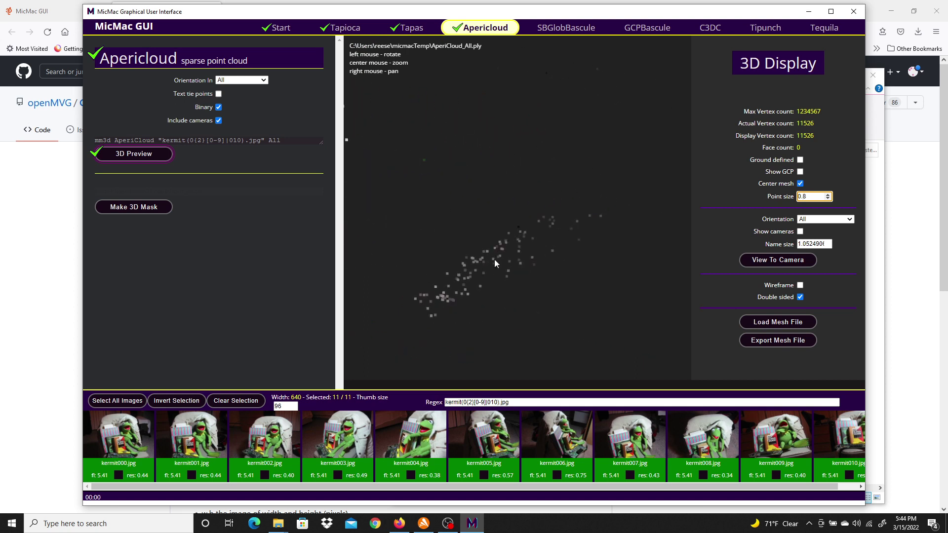
{"action": "left_click_drag", "start_coordinate": [505, 287], "coordinate": [377, 267]}
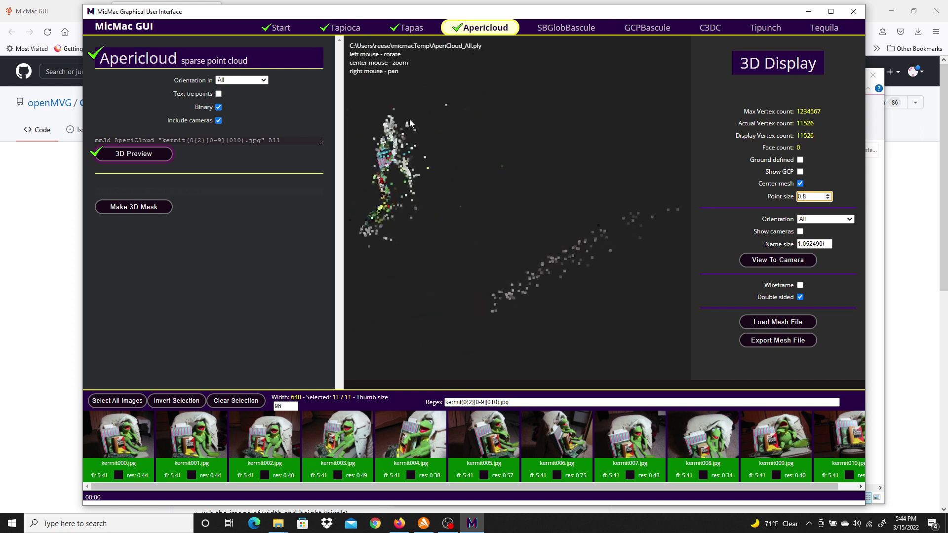
{"action": "left_click", "coordinate": [709, 30]}
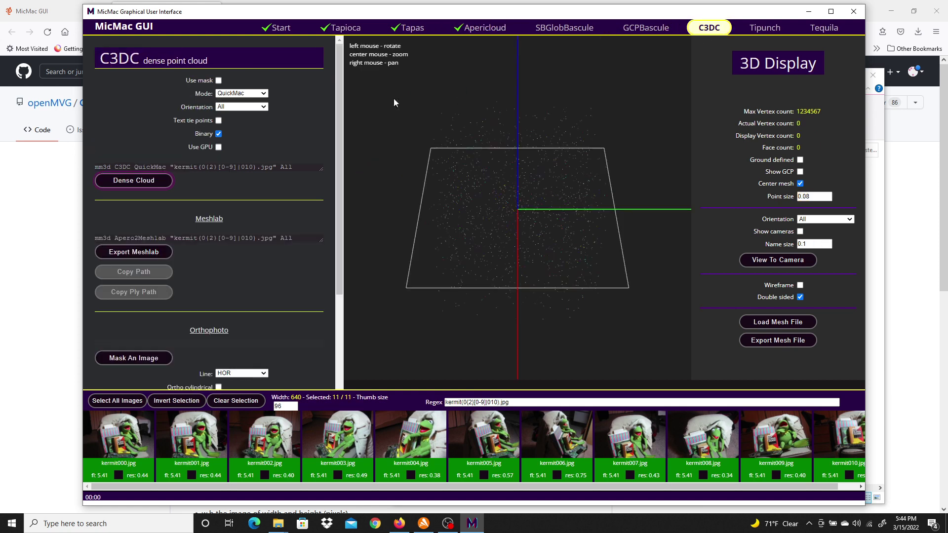
Start the C3DC QuickMac dense-cloud computation and bring Firefox to the front
{"action": "left_click", "coordinate": [140, 182]}
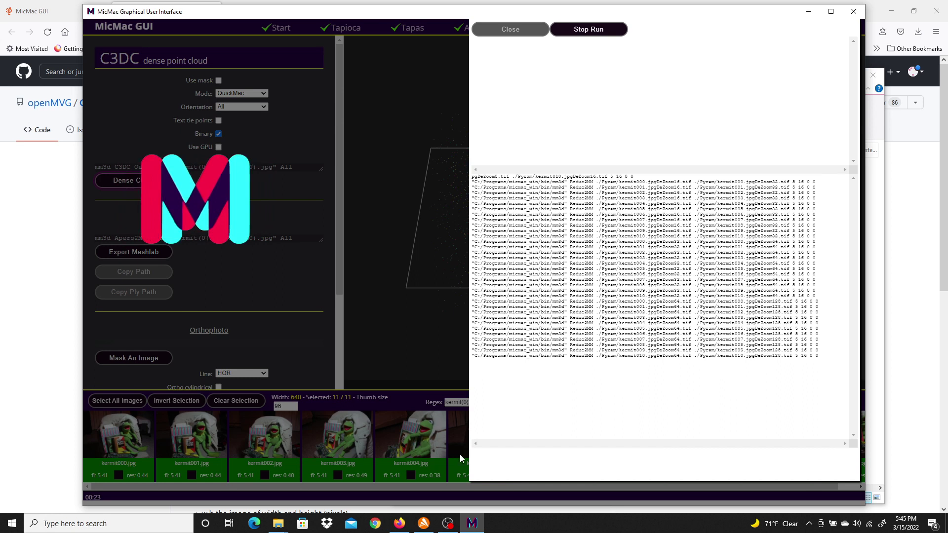
{"action": "left_click", "coordinate": [400, 524]}
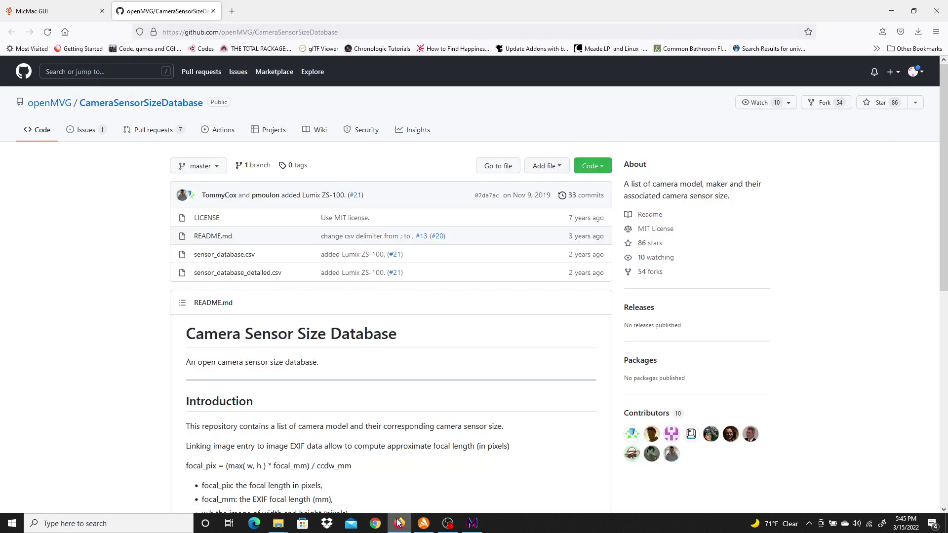
Scroll the MicMac GUI documentation to Basic Minimal Workflow, then return to MicMac GUI
{"action": "left_click", "coordinate": [39, 11]}
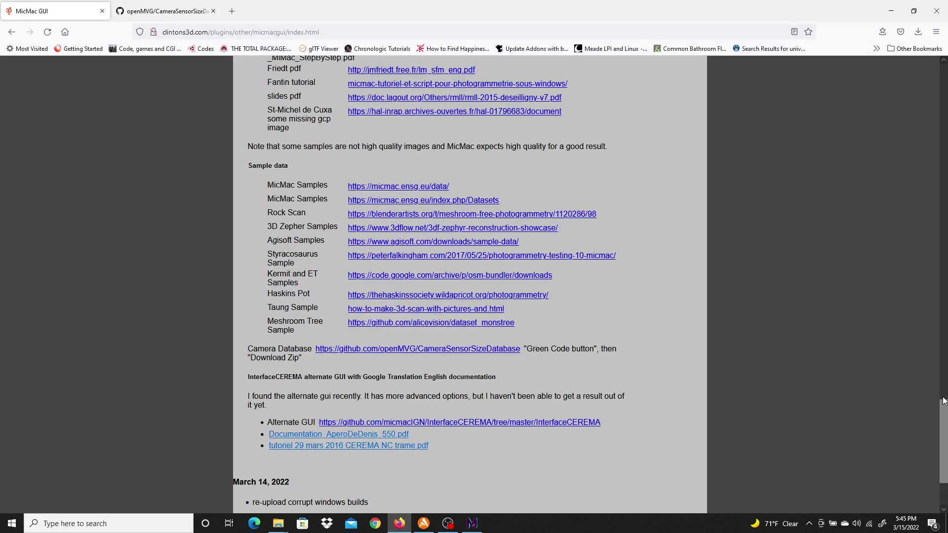
{"action": "left_click_drag", "start_coordinate": [943, 400], "coordinate": [944, 231]}
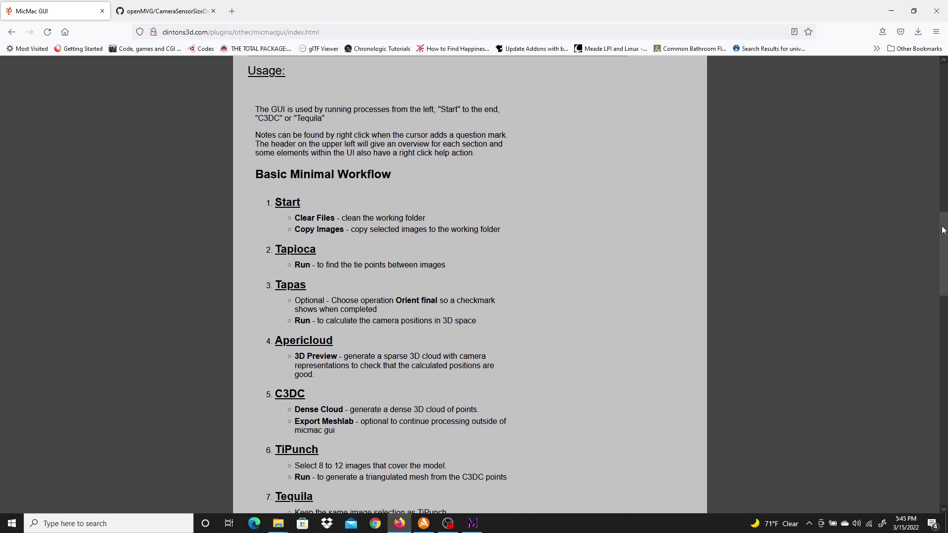
{"action": "scroll", "coordinate": [944, 230], "scroll_direction": "down", "scroll_amount": 2}
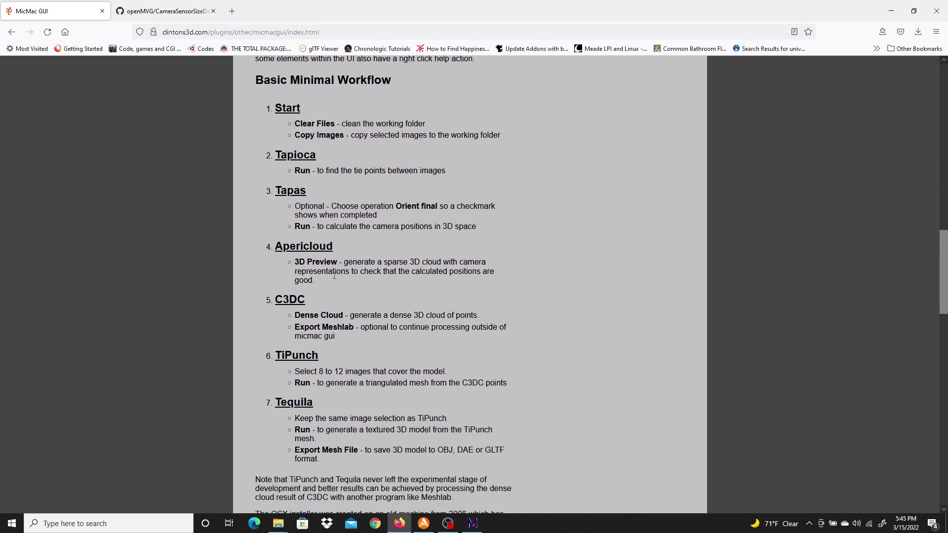
{"action": "left_click", "coordinate": [473, 524]}
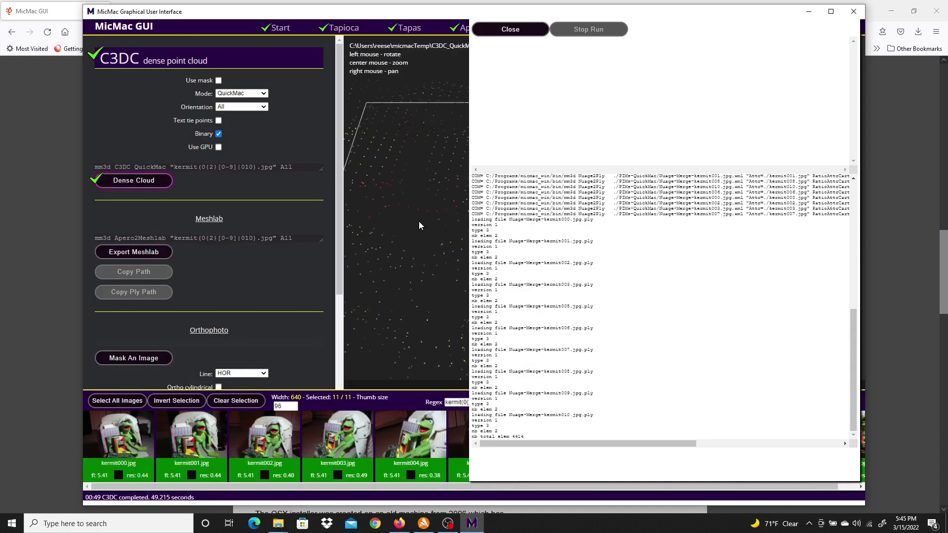
Show the 4,414-vertex C3DC_QuickMac.ply cloud at point size 0.8 and orbit to a frontal Kermit view
{"action": "left_click", "coordinate": [508, 30]}
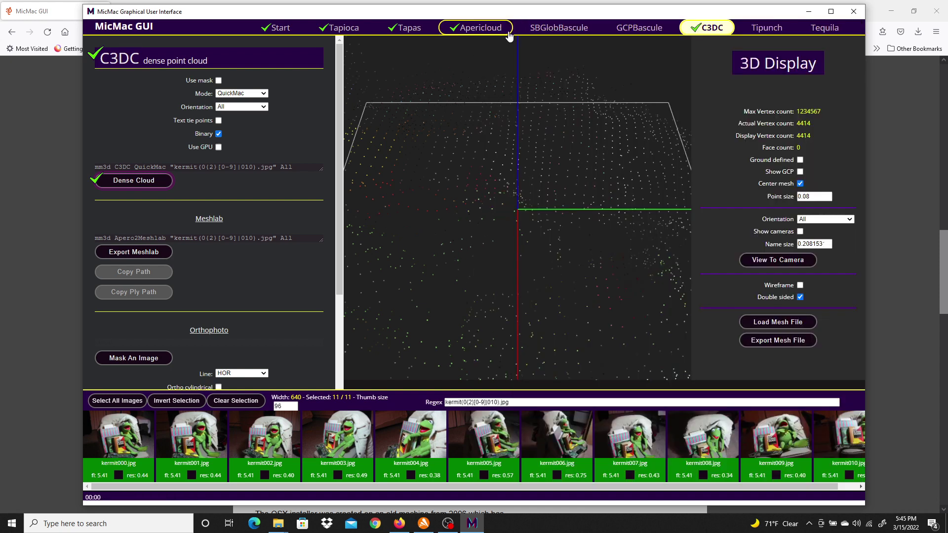
{"action": "left_click_drag", "start_coordinate": [522, 195], "coordinate": [520, 226]}
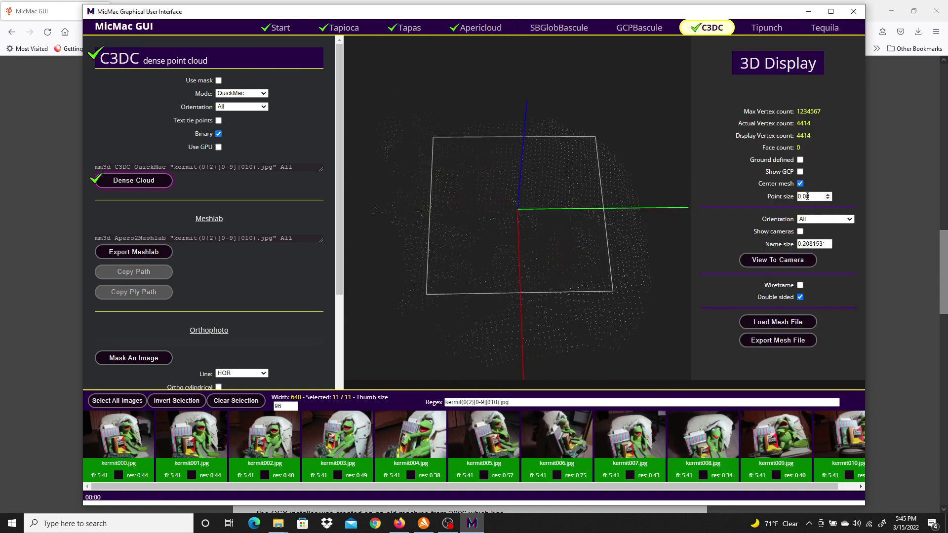
{"action": "key", "text": "BackSpace"}
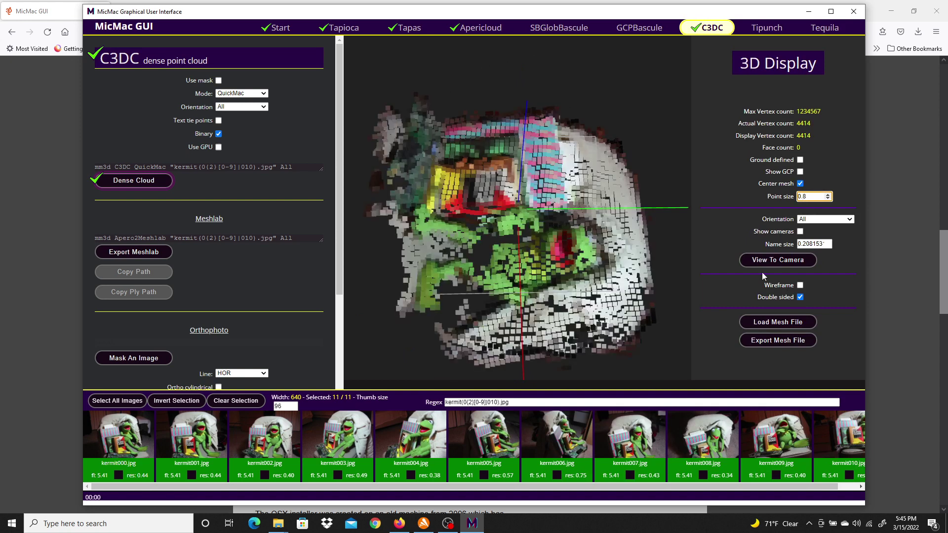
{"action": "left_click_drag", "start_coordinate": [449, 251], "coordinate": [549, 262]}
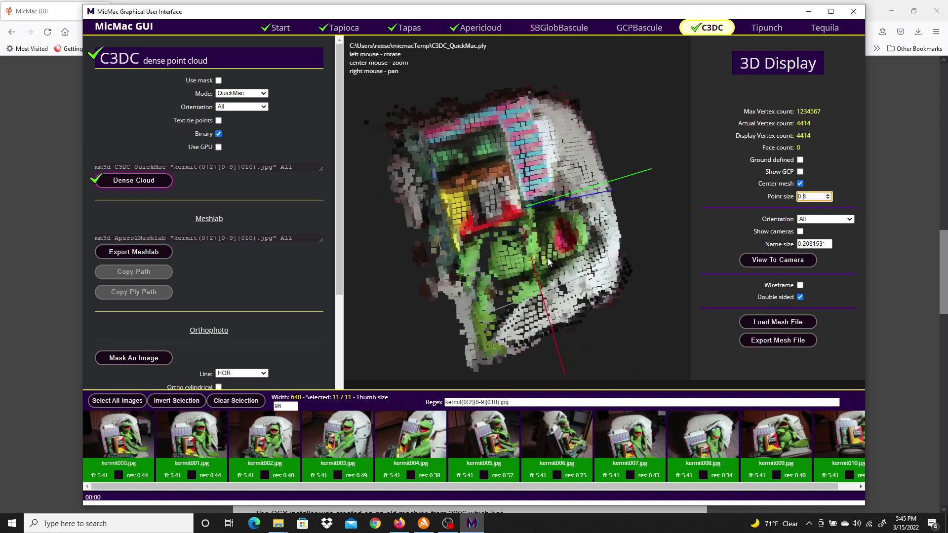
{"action": "left_click_drag", "start_coordinate": [579, 114], "coordinate": [357, 245]}
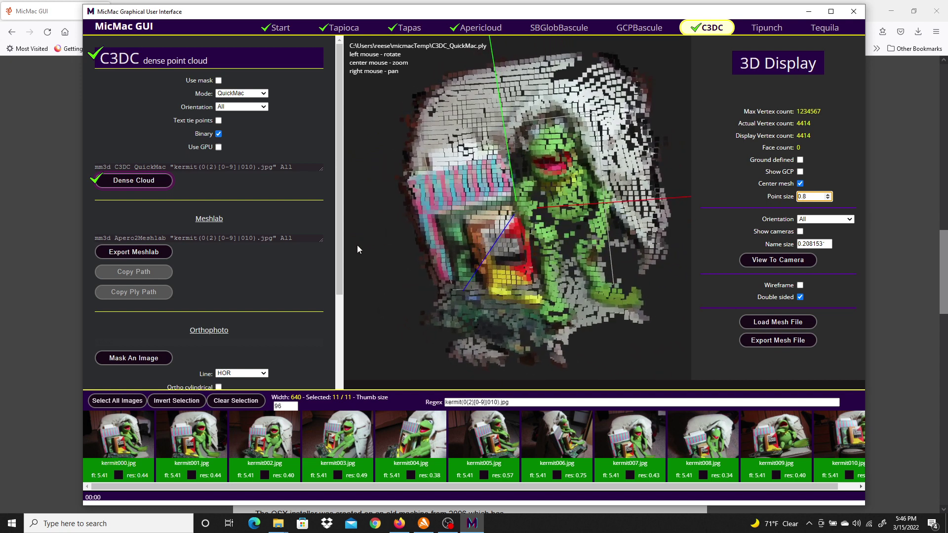
{"action": "left_click_drag", "start_coordinate": [624, 183], "coordinate": [542, 243]}
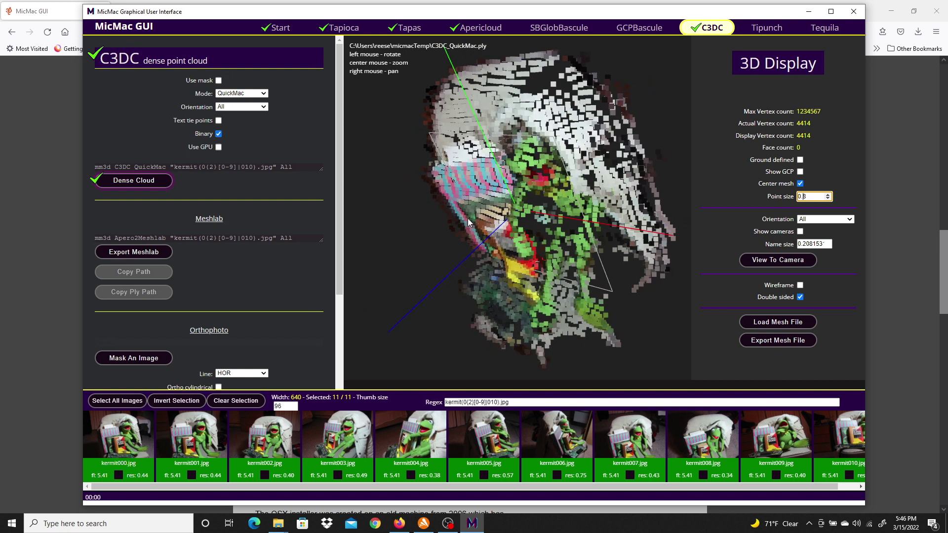
{"action": "left_click_drag", "start_coordinate": [467, 219], "coordinate": [573, 183]}
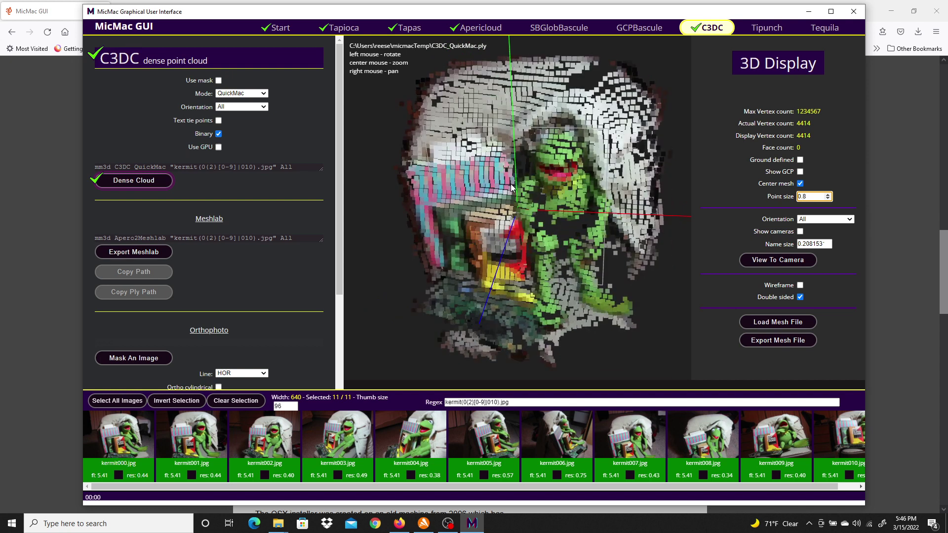
{"action": "left_click_drag", "start_coordinate": [499, 190], "coordinate": [468, 192]}
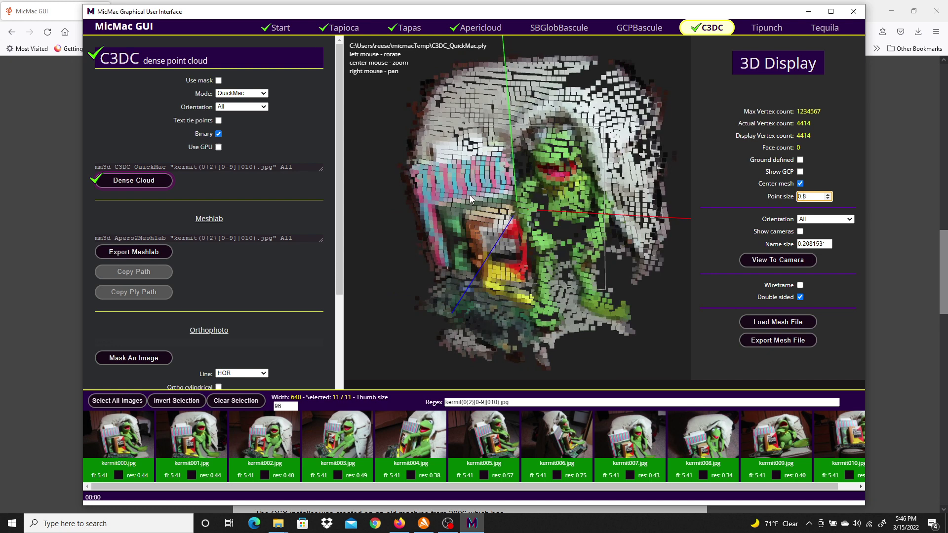
{"action": "left_click_drag", "start_coordinate": [589, 302], "coordinate": [520, 254]}
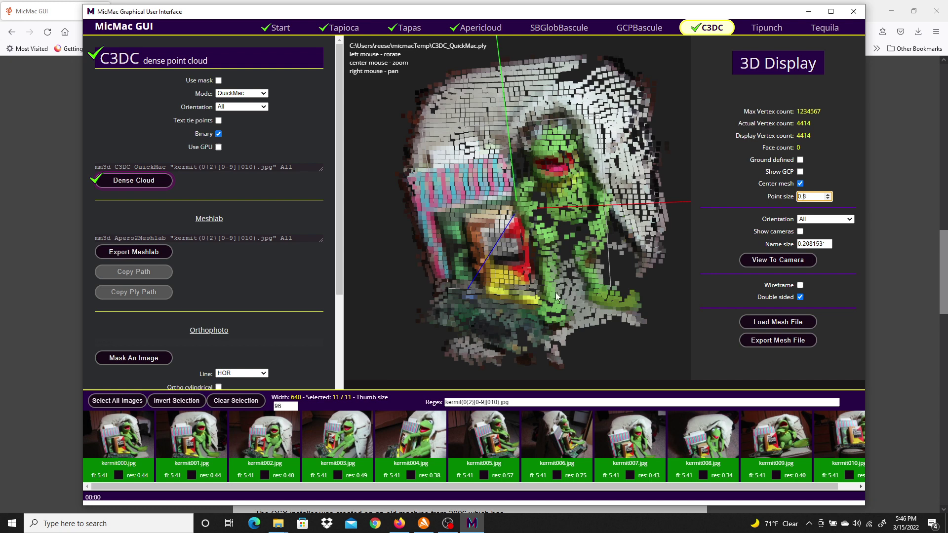
{"action": "left_click_drag", "start_coordinate": [556, 293], "coordinate": [608, 232]}
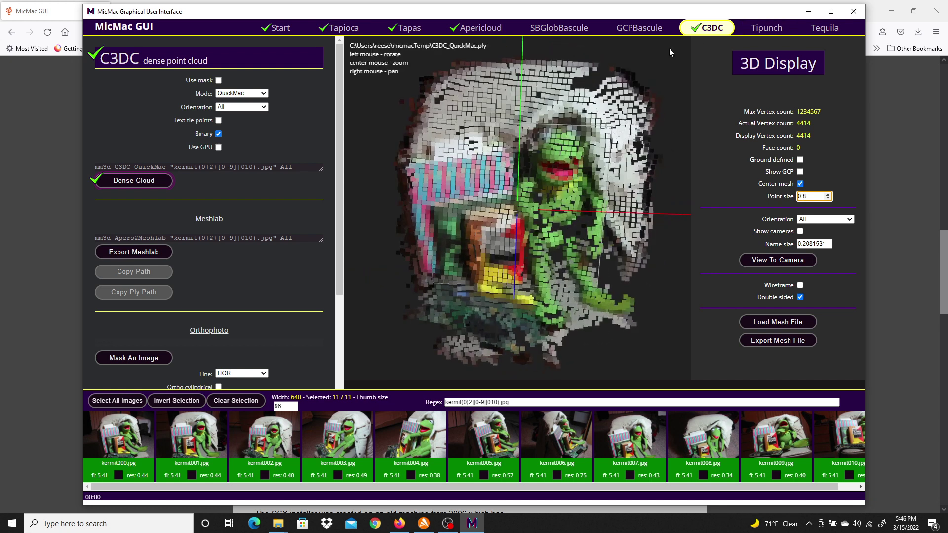
Mesh the dense cloud with Tipunch into C3DC_QuickMac_poisson_depth8.ply (12,133 vertices, 24,086 faces) and orbit it
{"action": "left_click", "coordinate": [767, 29]}
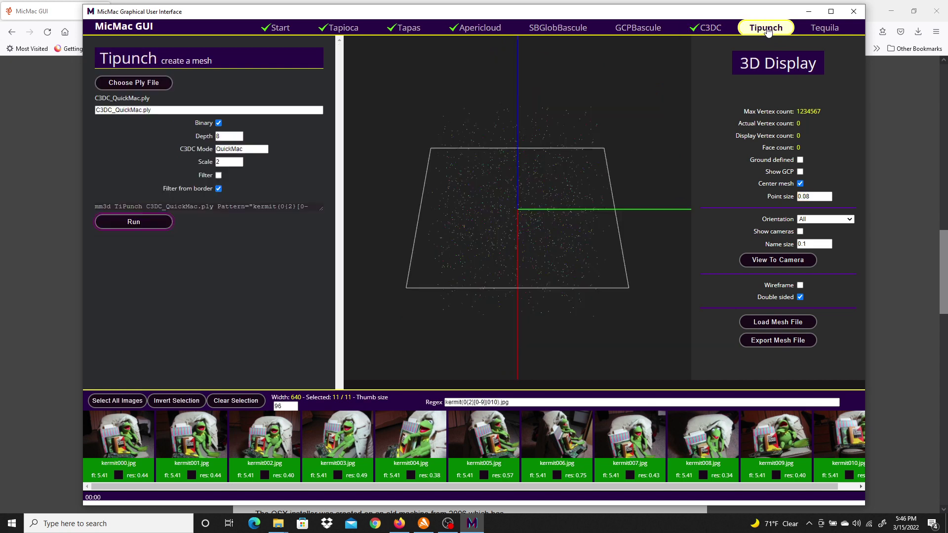
{"action": "left_click", "coordinate": [118, 222]}
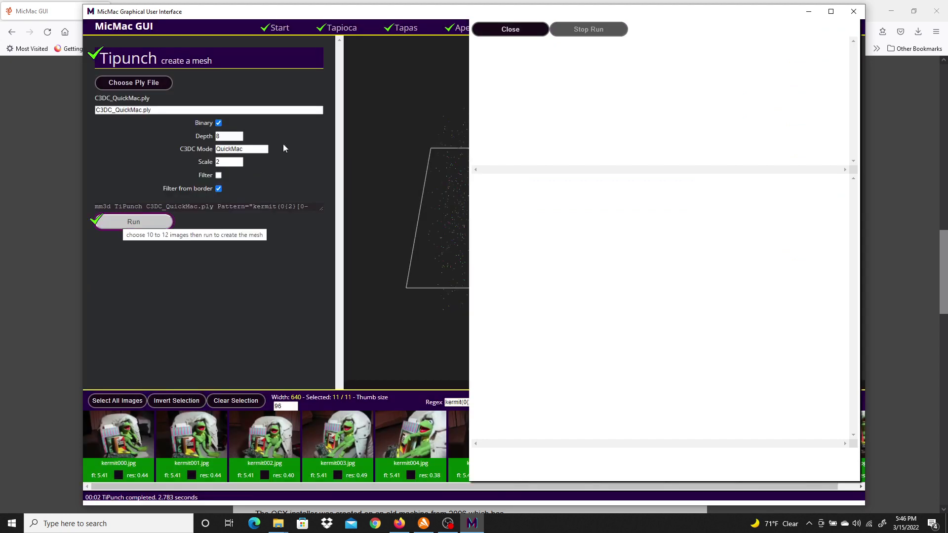
{"action": "left_click", "coordinate": [501, 29]}
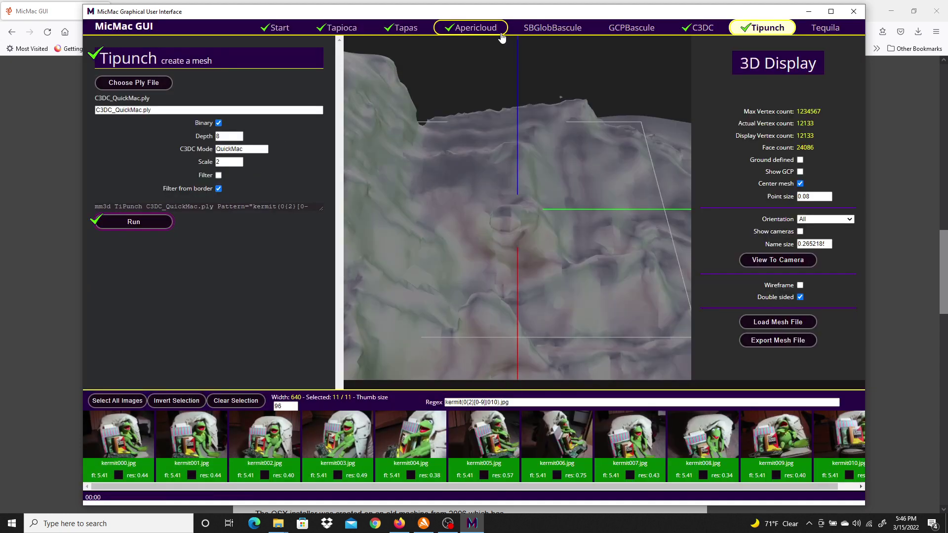
{"action": "left_click_drag", "start_coordinate": [496, 239], "coordinate": [494, 198]}
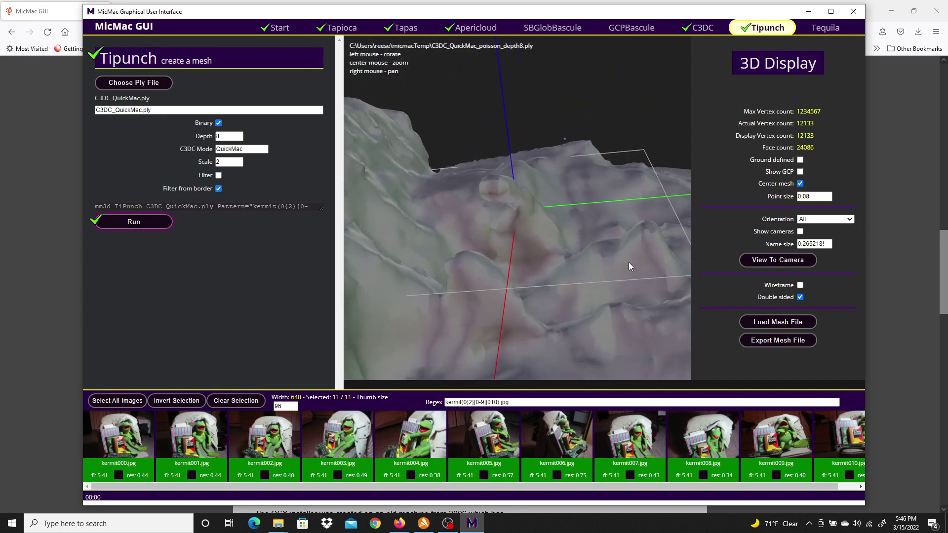
{"action": "left_click_drag", "start_coordinate": [633, 300], "coordinate": [739, 236]}
{"action": "left_click_drag", "start_coordinate": [434, 161], "coordinate": [531, 224]}
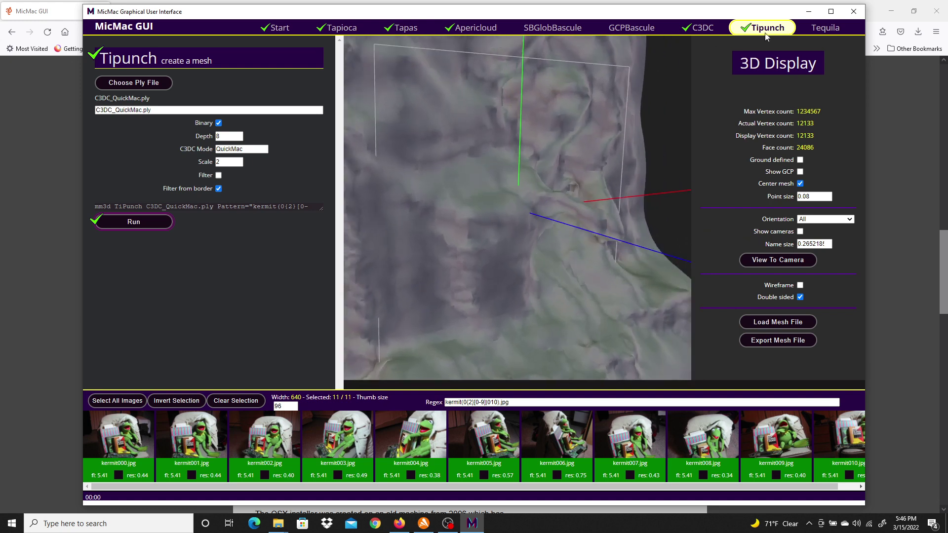
Run Tequila to photo-texture the Kermit mesh, then rotate the 72,258-vertex result to face front
{"action": "left_click", "coordinate": [824, 30]}
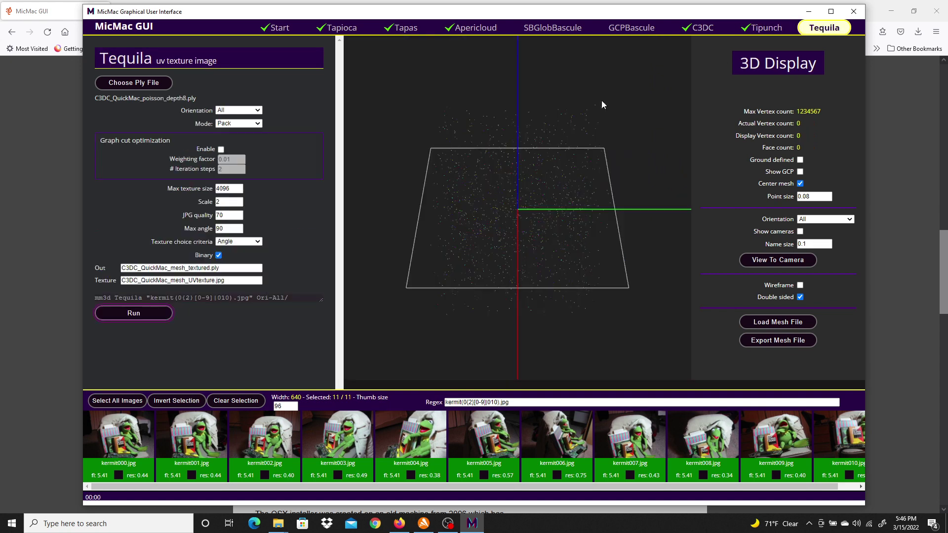
{"action": "left_click", "coordinate": [128, 315]}
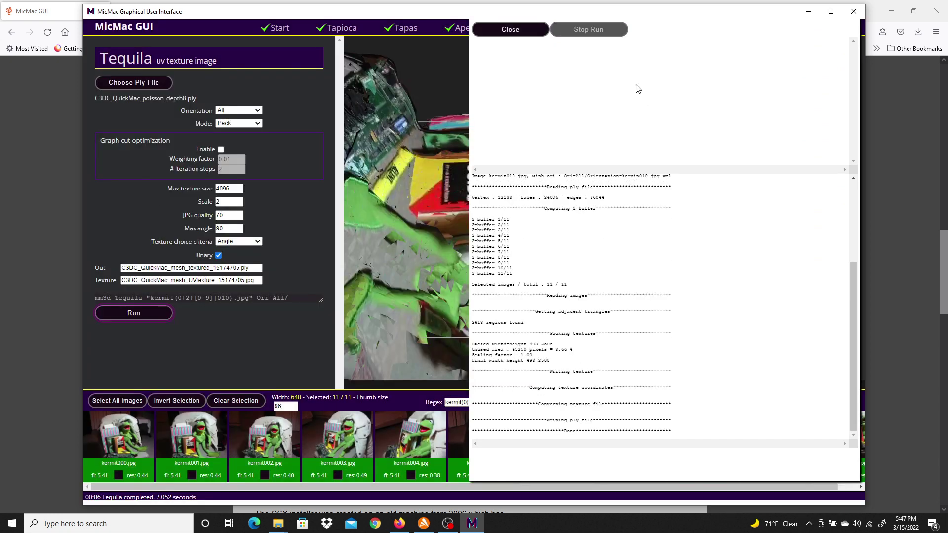
{"action": "left_click", "coordinate": [528, 31]}
{"action": "left_click_drag", "start_coordinate": [543, 223], "coordinate": [608, 237]}
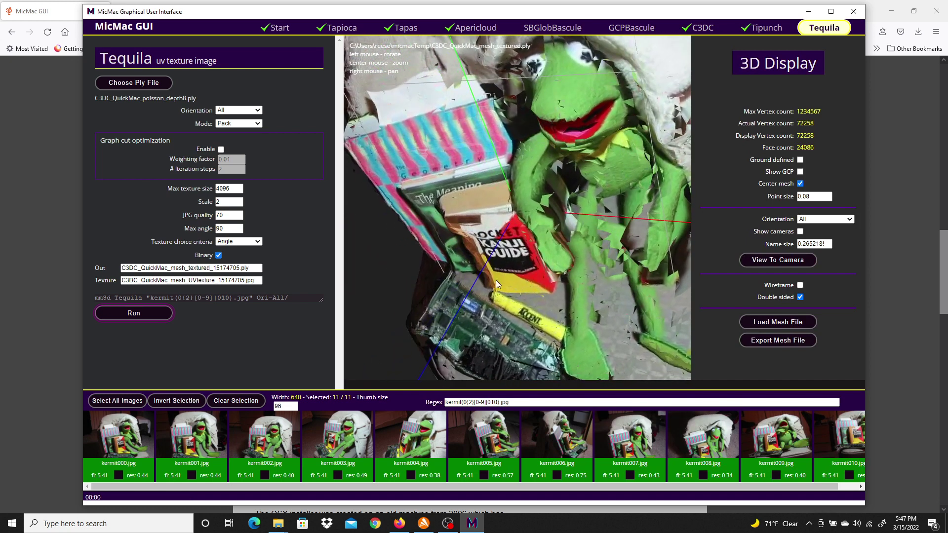
{"action": "left_click_drag", "start_coordinate": [497, 280], "coordinate": [591, 229]}
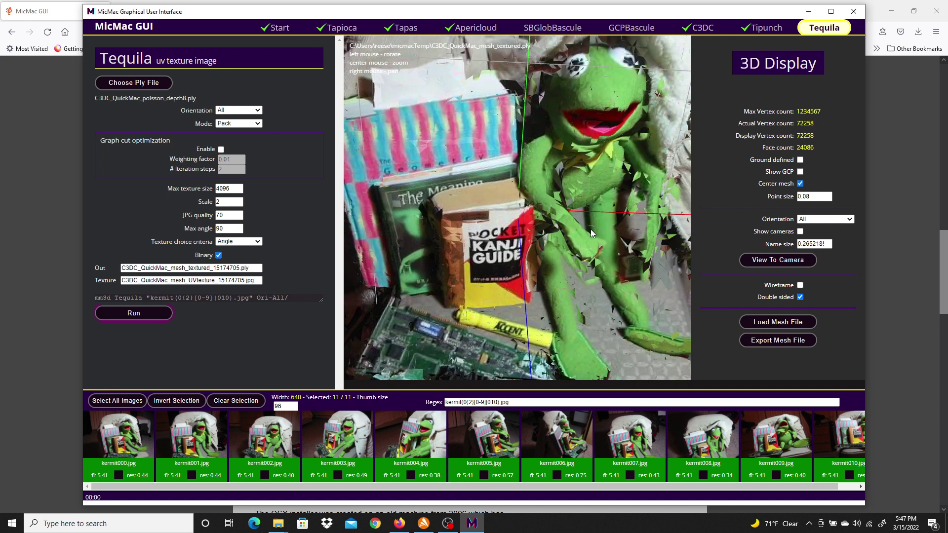
{"action": "left_click", "coordinate": [784, 341]}
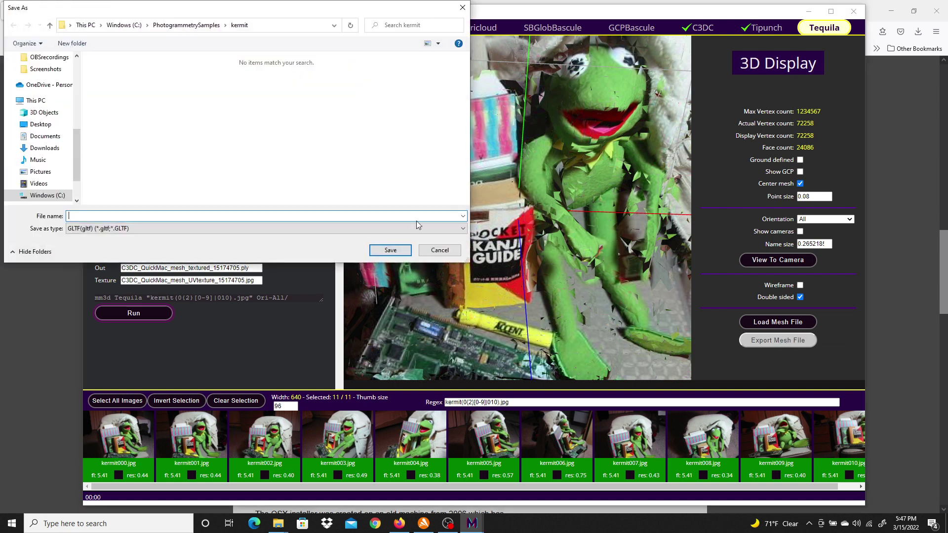
{"action": "left_click", "coordinate": [464, 231]}
{"action": "left_click", "coordinate": [434, 249]}
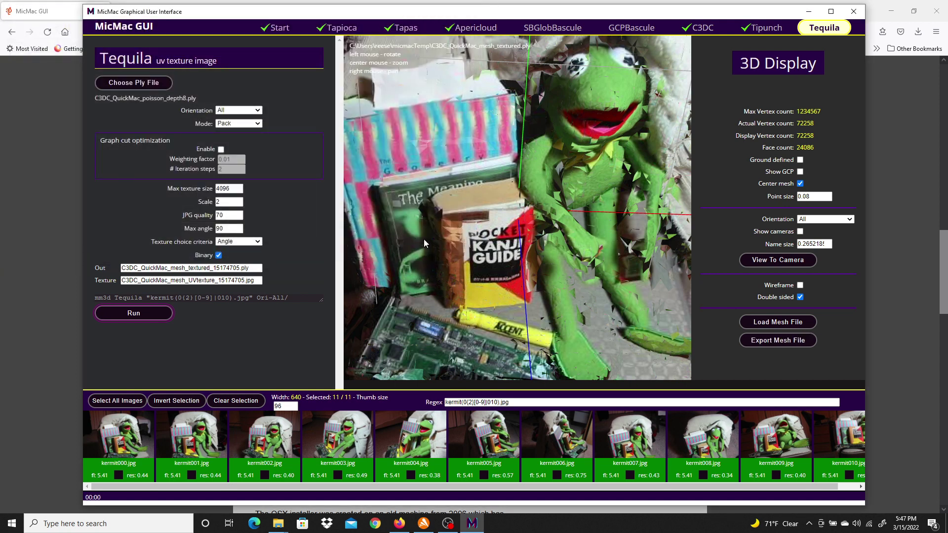